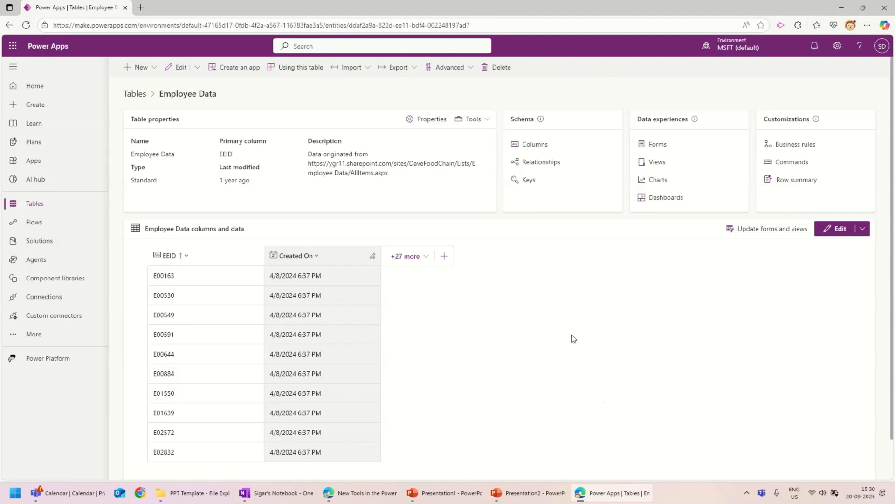
Step: Add a new column to the Employee Data table with data type Prompt (Preview)
click(140, 71)
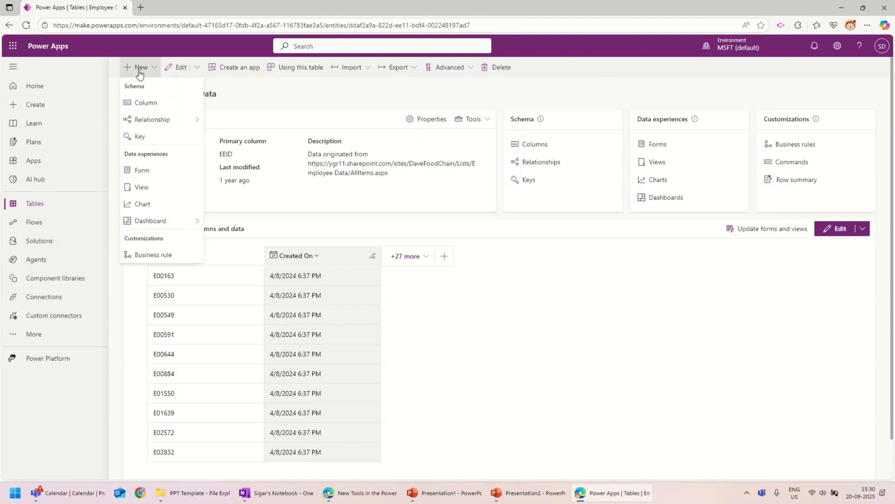
click(143, 104)
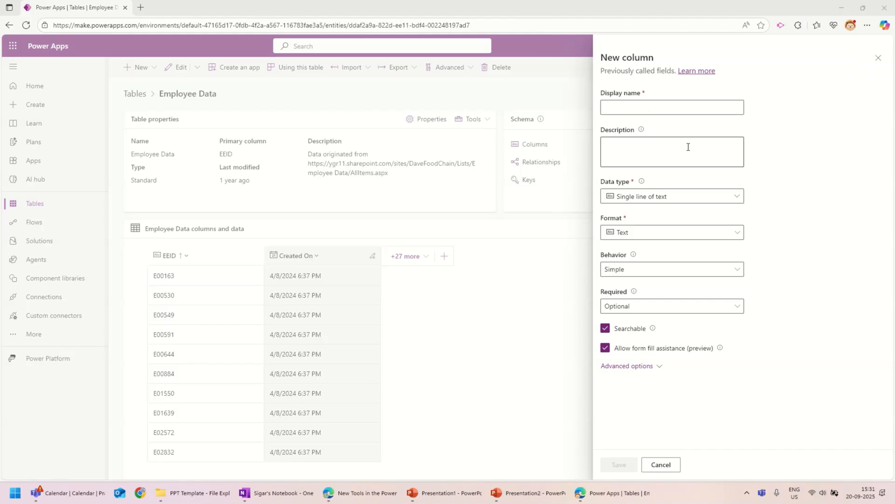
click(681, 197)
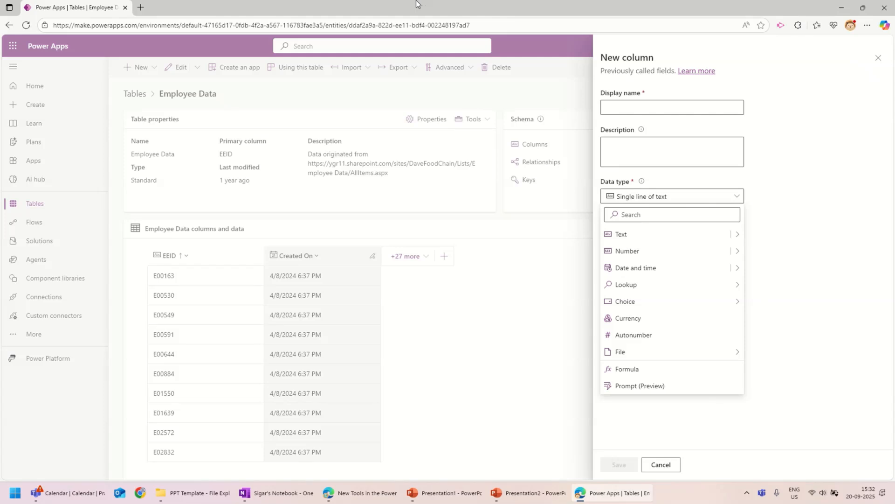
click(383, 24)
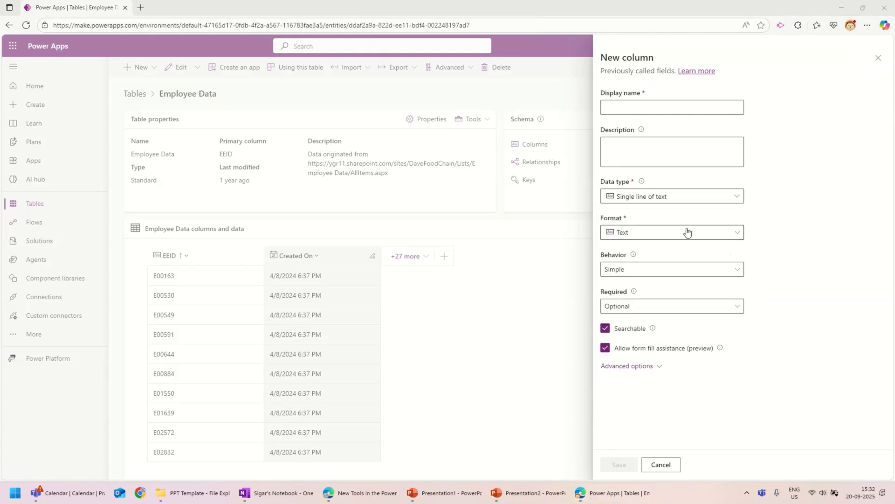
click(632, 198)
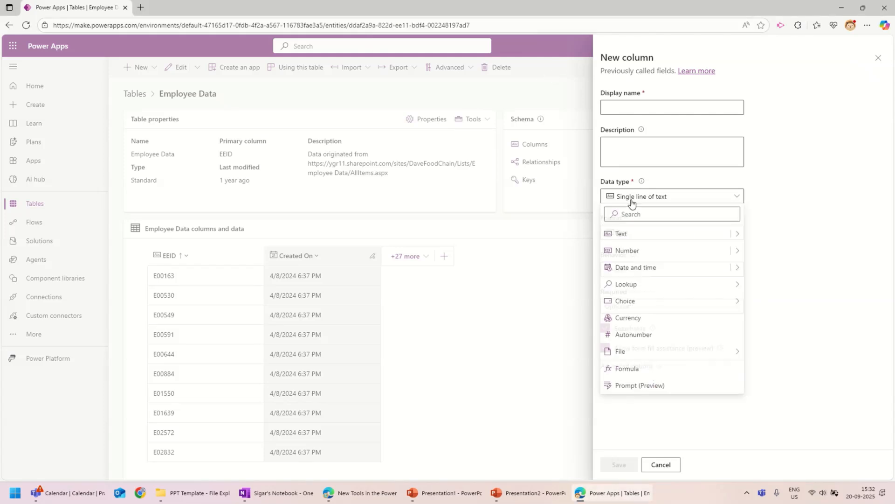
click(647, 390)
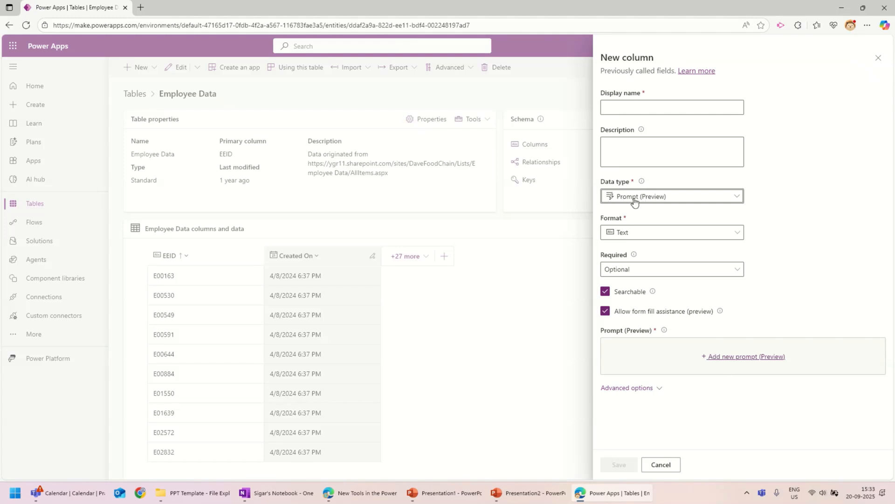
Step: Start a new prompt for the column and get through the introductory tour
click(759, 362)
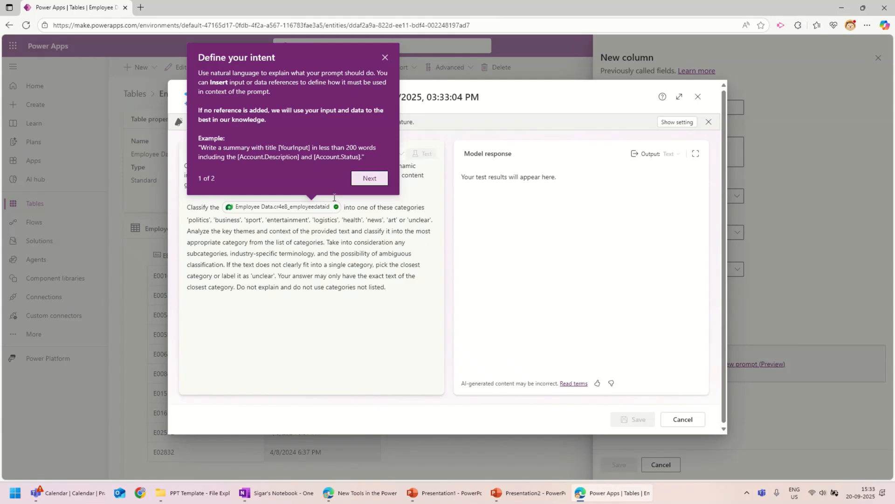
click(370, 182)
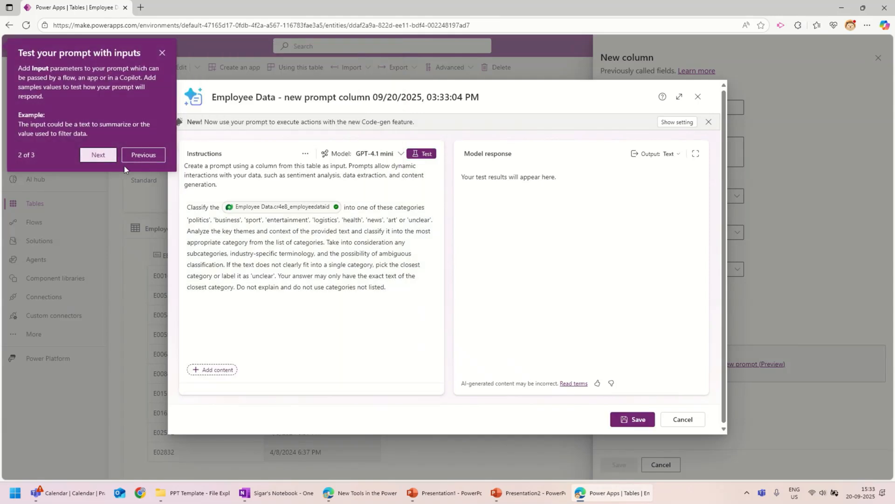
click(90, 156)
click(96, 117)
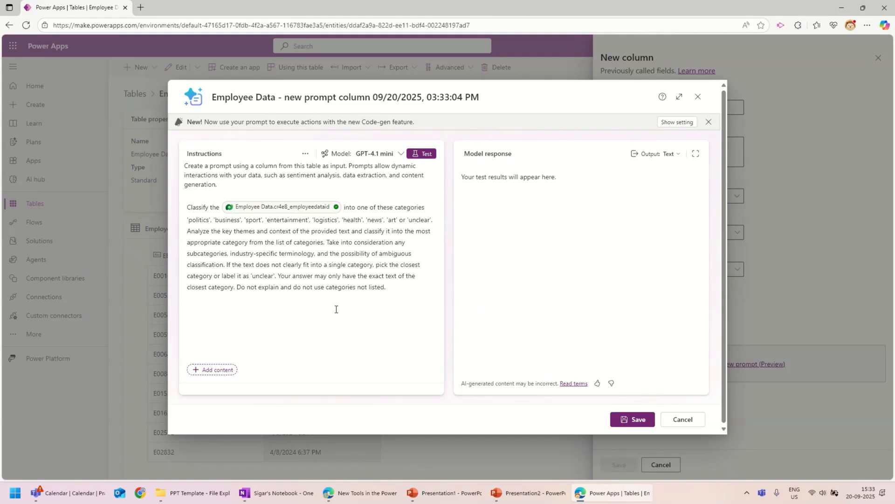
Step: Review the prompt model choices, keep the default, and open the instructions' more-options menu
mouse_move(343, 2)
click(385, 29)
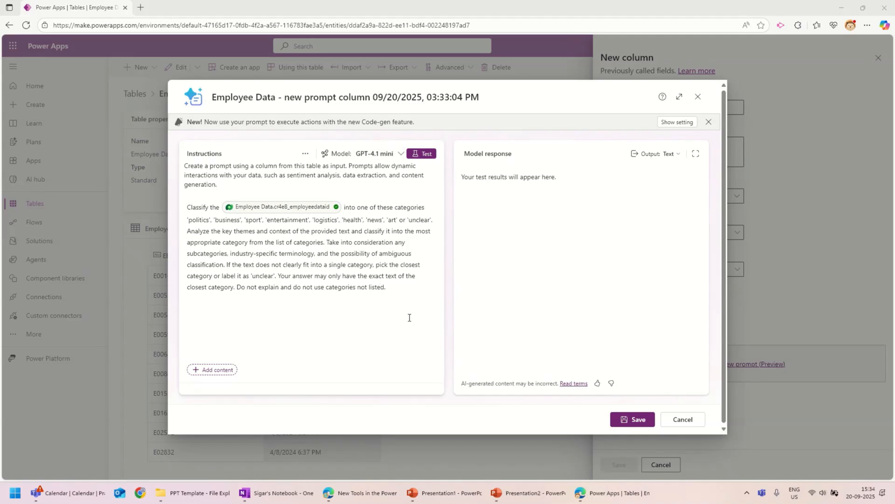
mouse_move(387, 35)
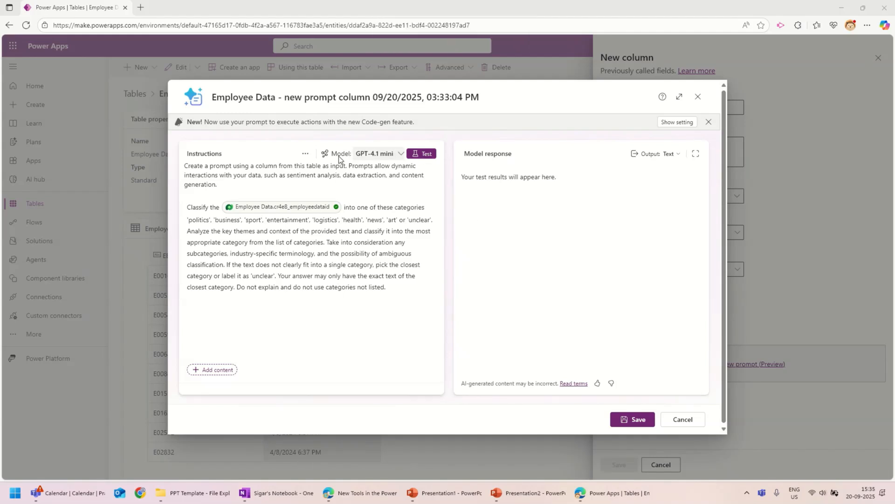
click(395, 155)
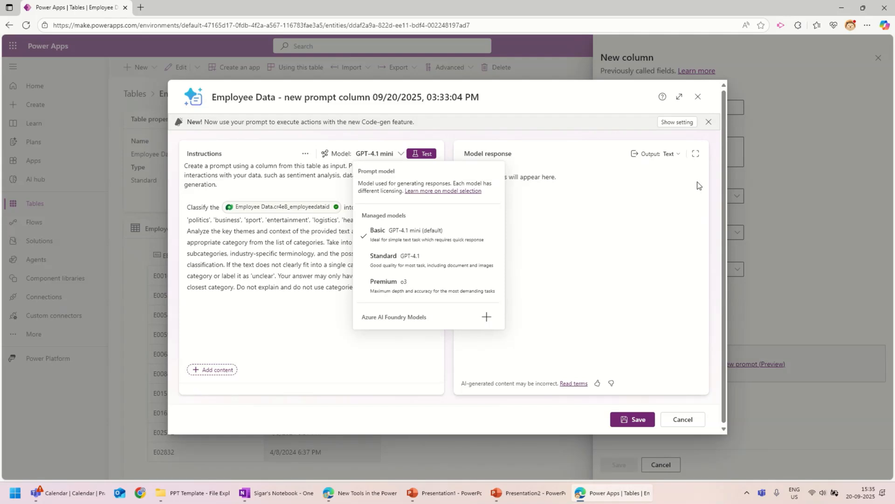
click(243, 321)
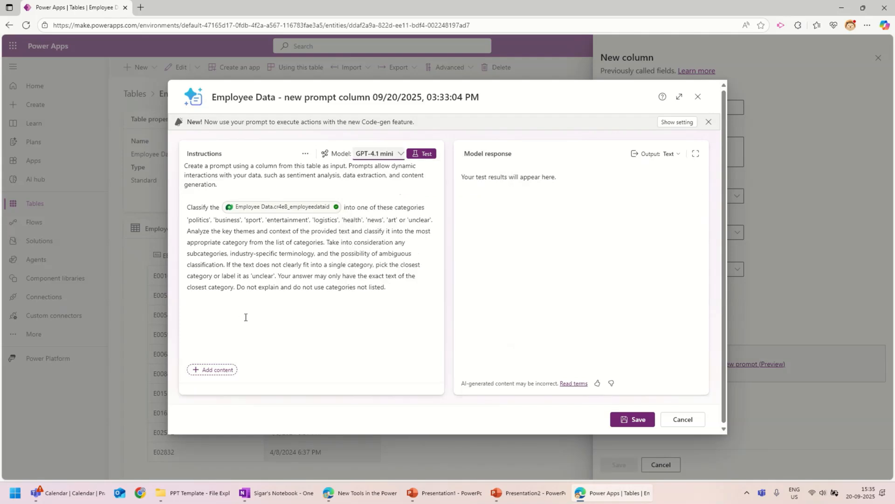
click(304, 155)
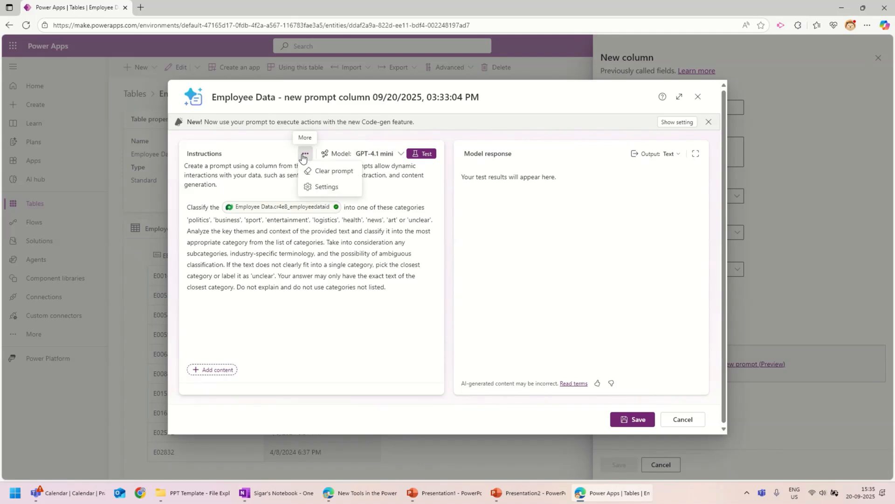
Step: Clear the sample prompt and write 'I want to get an update whenever a new employee is added'
click(334, 172)
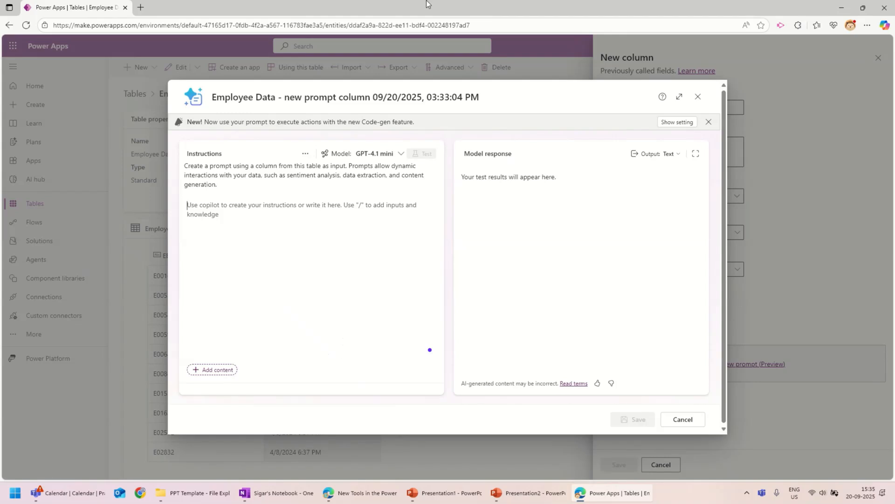
mouse_move(403, 16)
mouse_move(380, 23)
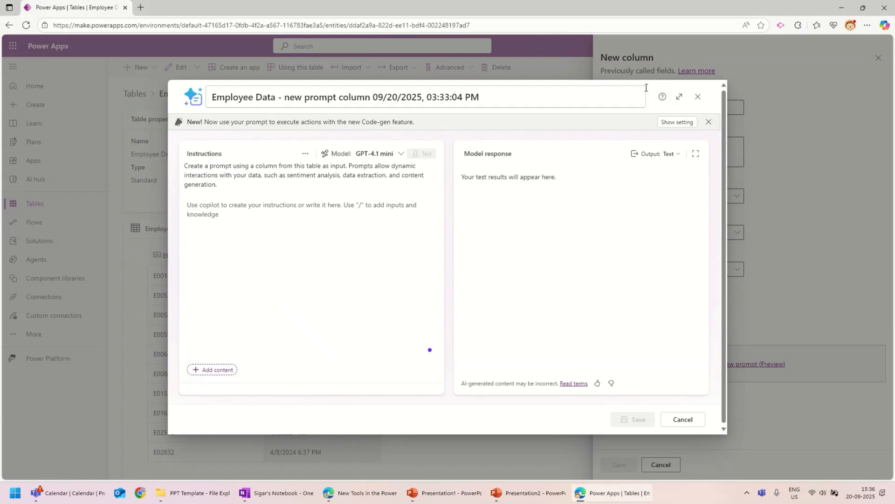
drag(680, 95, 596, 176)
click(325, 299)
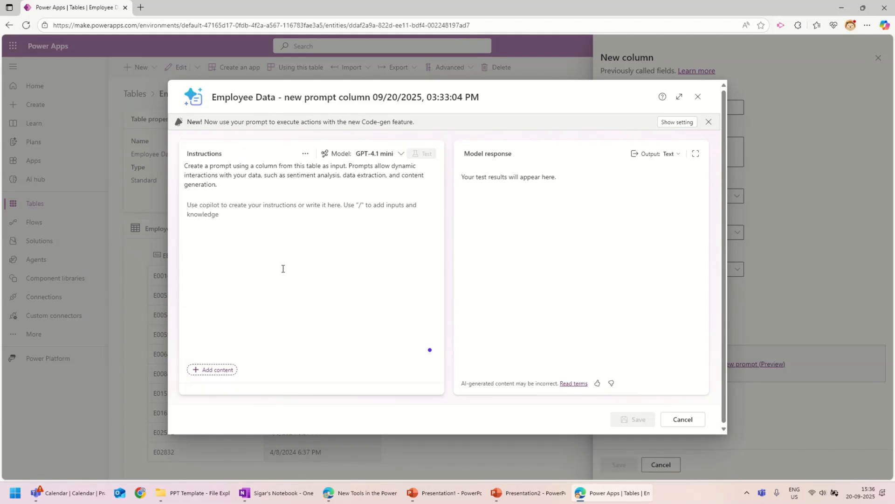
text(I wan)
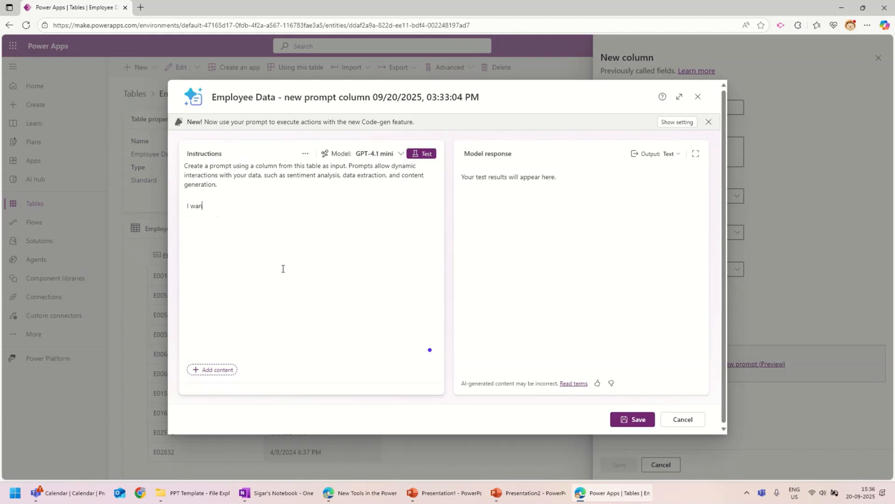
text(t to get an update whenever a new employee is a)
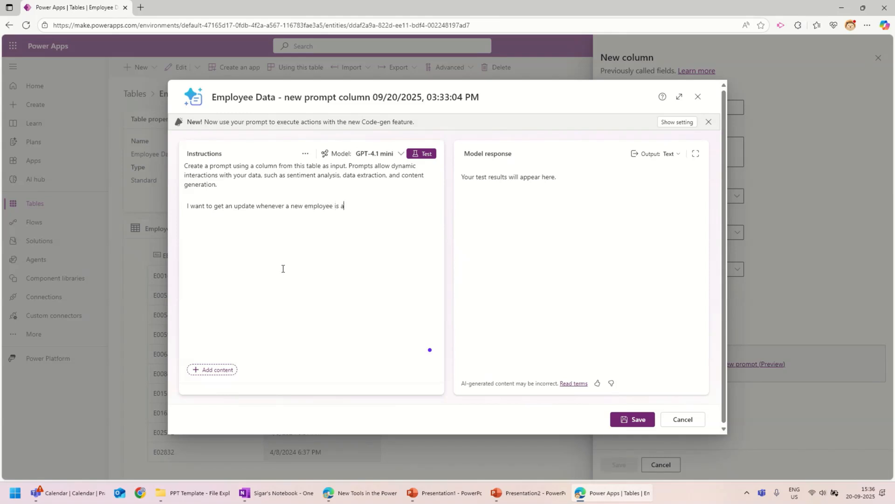
text(dded.)
Step: Continue the instructions with 'want you to include following columns in the message:'
mouse_move(336, 3)
click(383, 24)
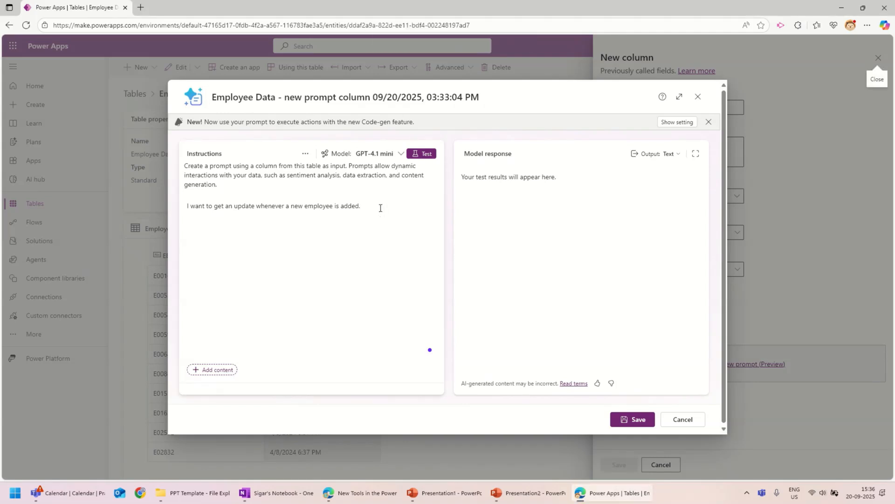
text(want you to inclded)
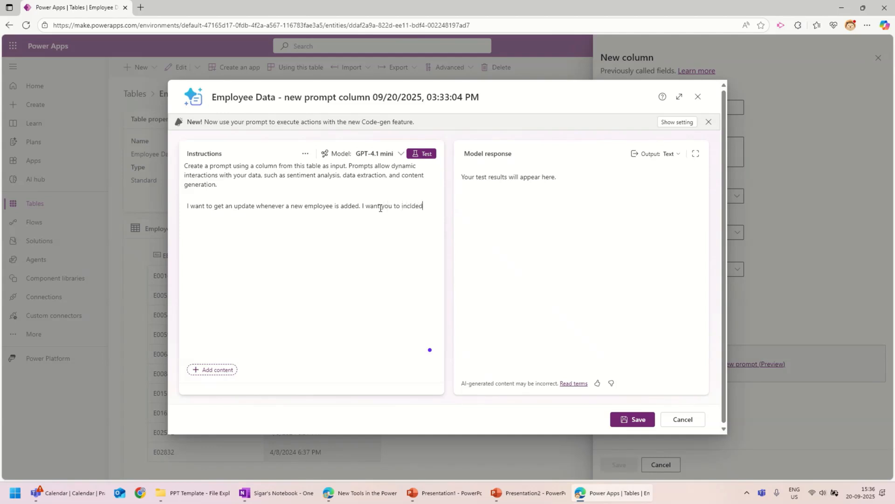
key(BackSpace)
key(BackSpace)
key(BackSpace)
key(BackSpace)
text(lude followin)
key(BackSpace)
text(ng columns in the message:)
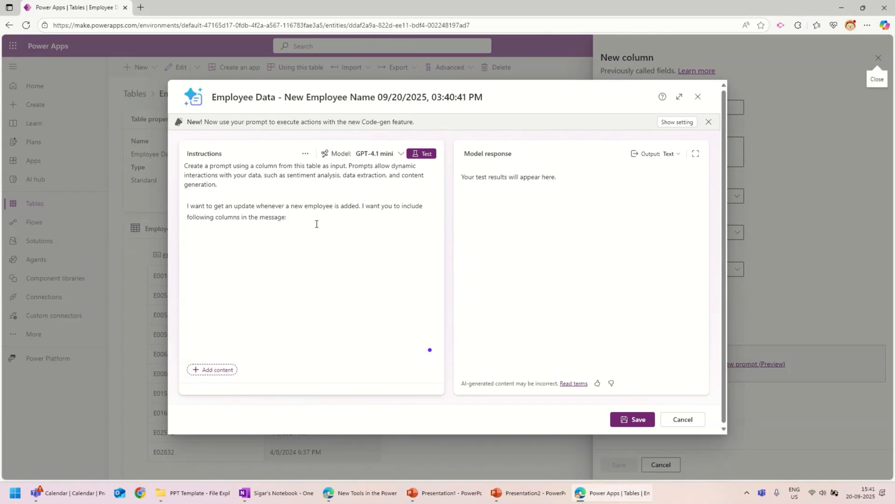
Step: Insert the Employee Data columns Full Name, Hire Date and Job Title into the prompt
click(201, 373)
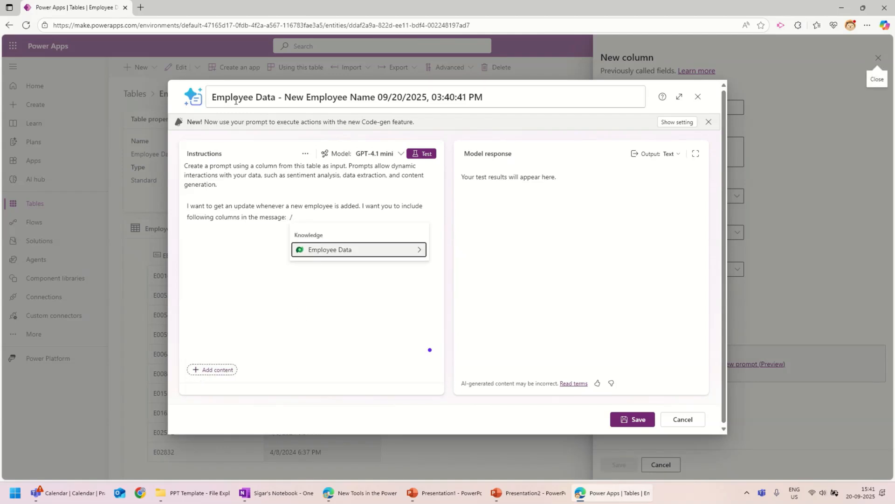
click(339, 248)
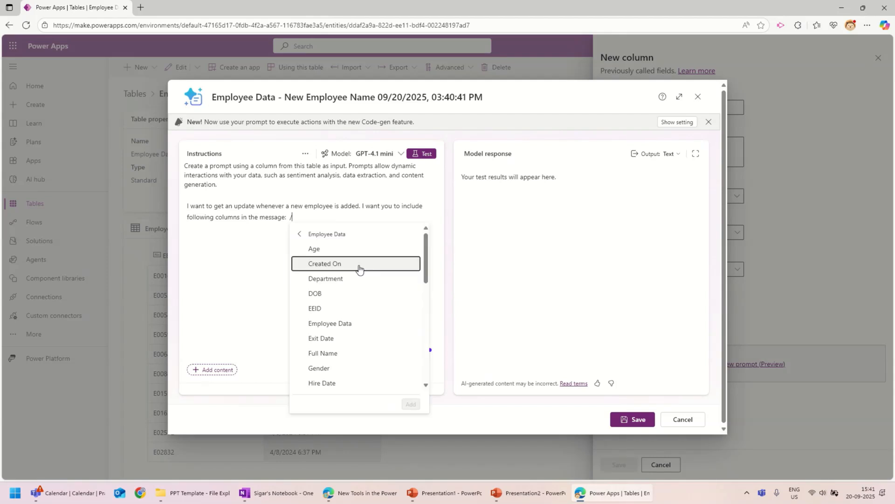
click(331, 356)
scroll(416, 348, down, 2)
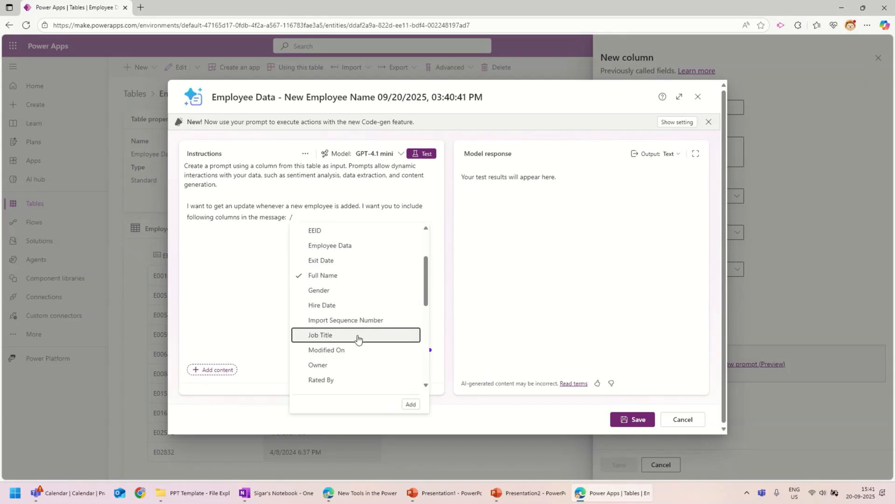
click(325, 306)
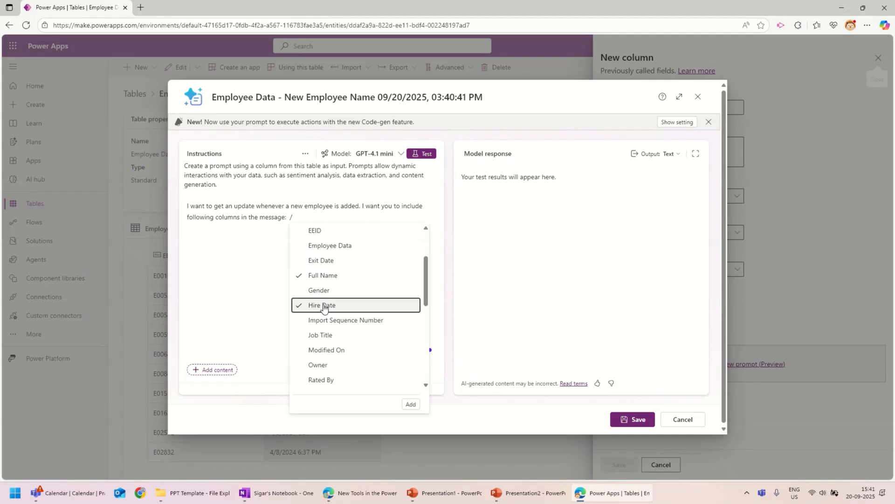
click(337, 335)
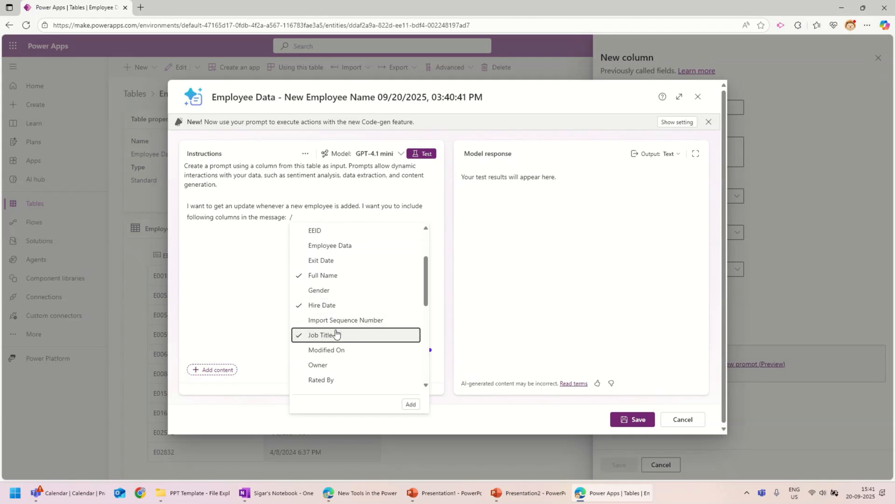
click(411, 405)
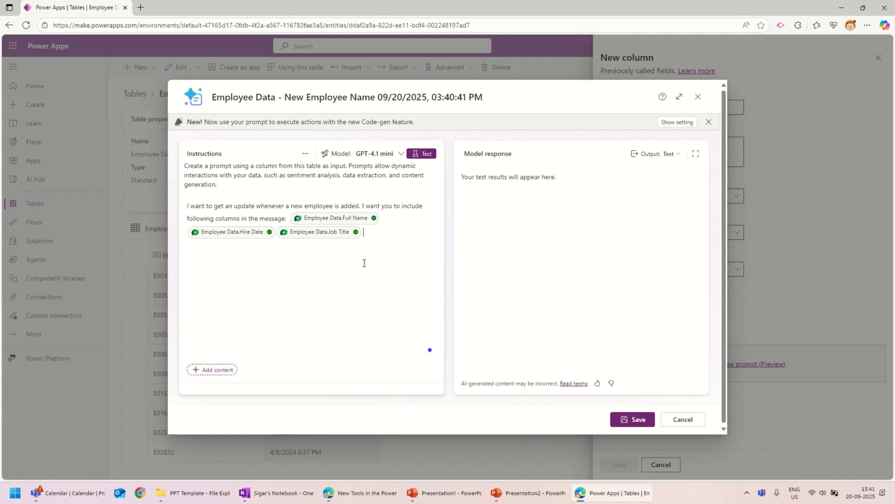
Step: Test the prompt and scroll through the sample employee update response
click(421, 156)
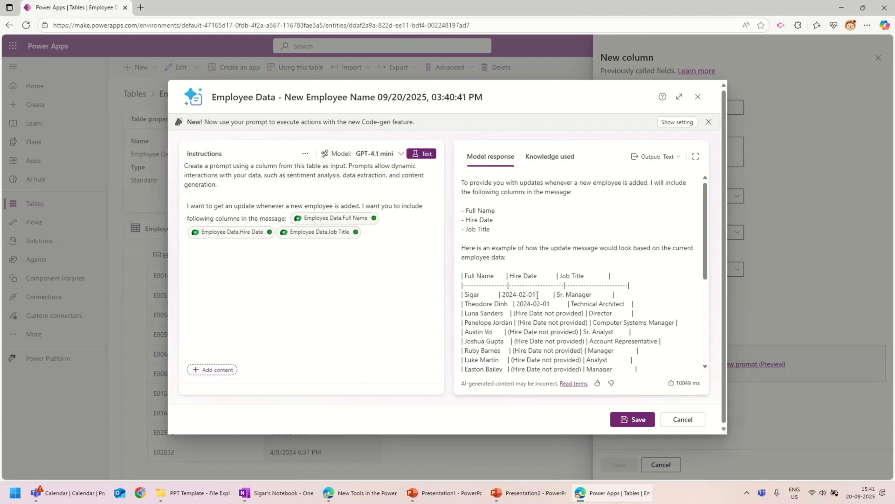
scroll(584, 294, down, 5)
scroll(584, 294, up, 5)
Step: Save the prompt, name the column 'New Employee Message', and save the column
click(625, 423)
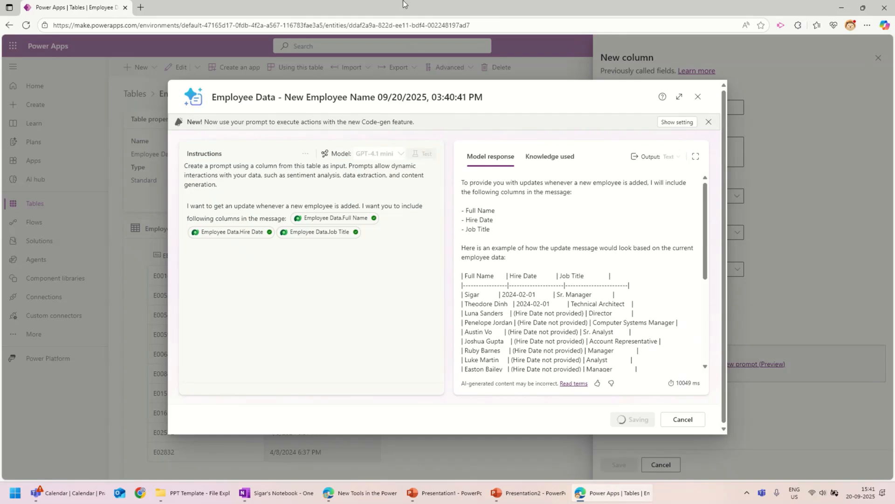
mouse_move(499, 11)
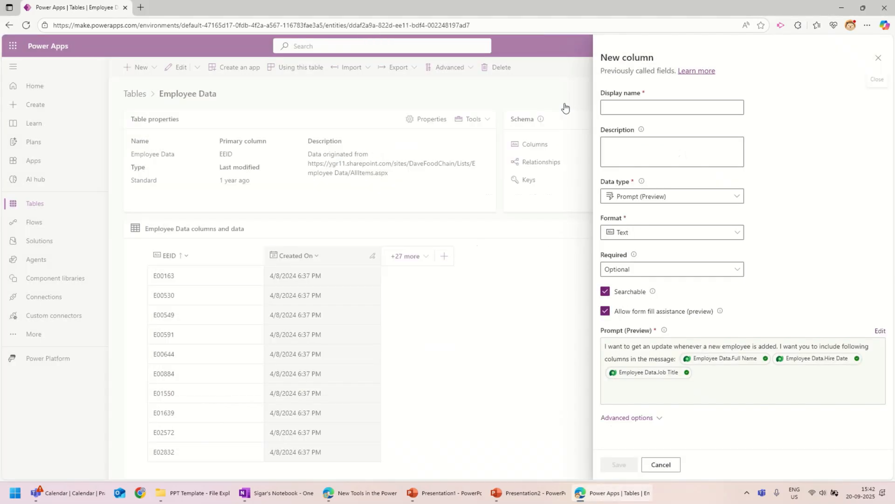
click(649, 107)
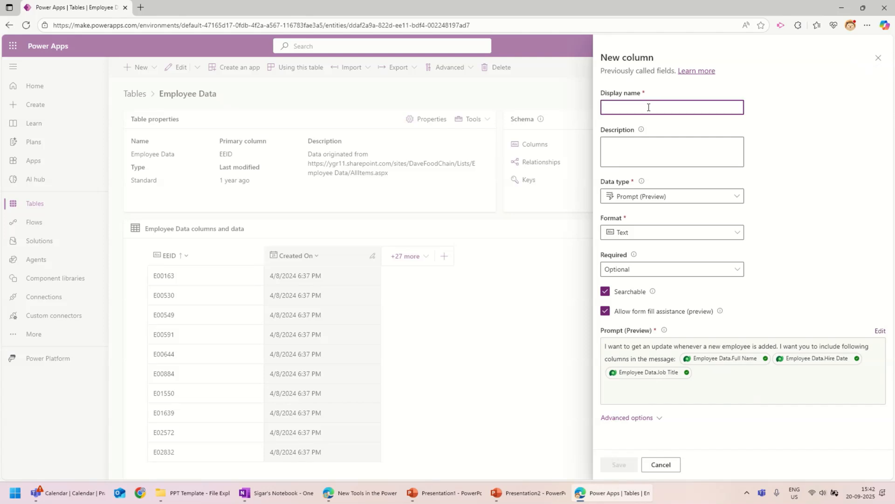
text(New Empl)
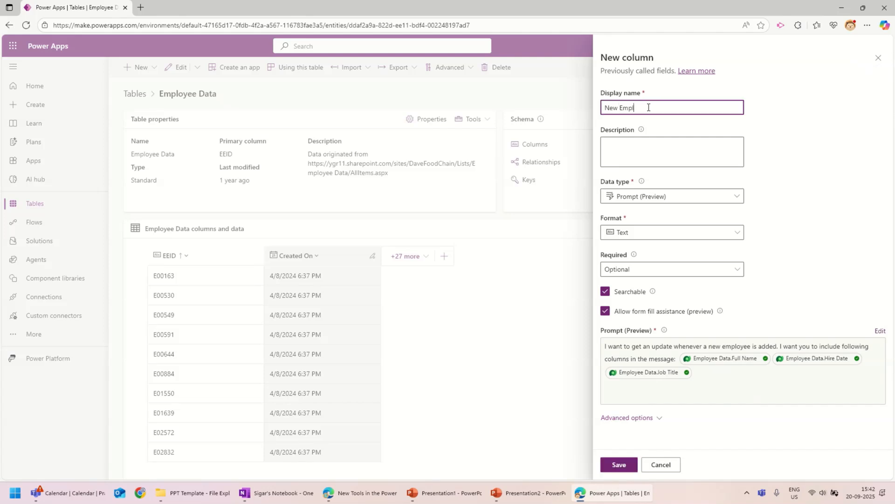
text(oyee Message)
click(619, 464)
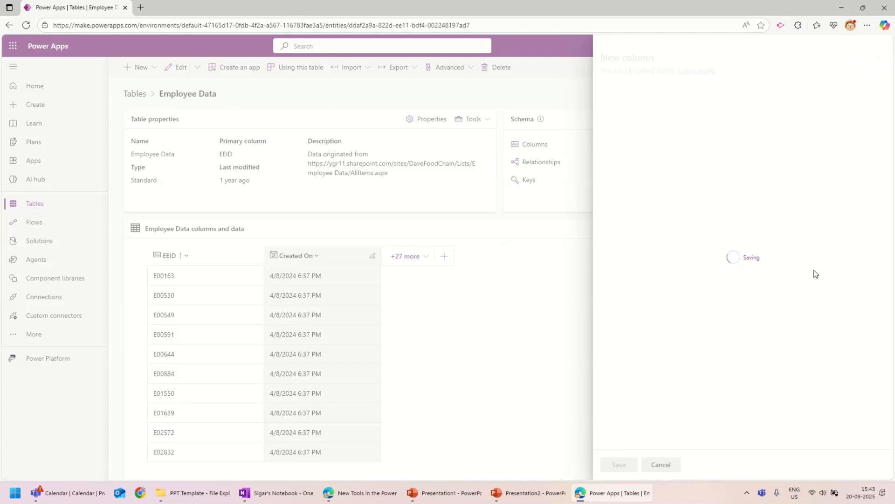
Step: Scroll the Employee Data table to verify the New Employee Message column, then switch browser windows
mouse_move(425, 4)
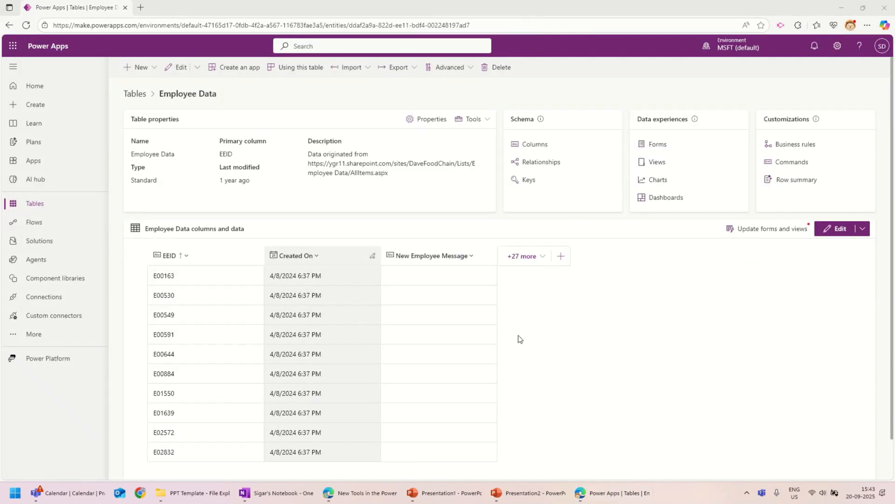
scroll(458, 421, down, 1)
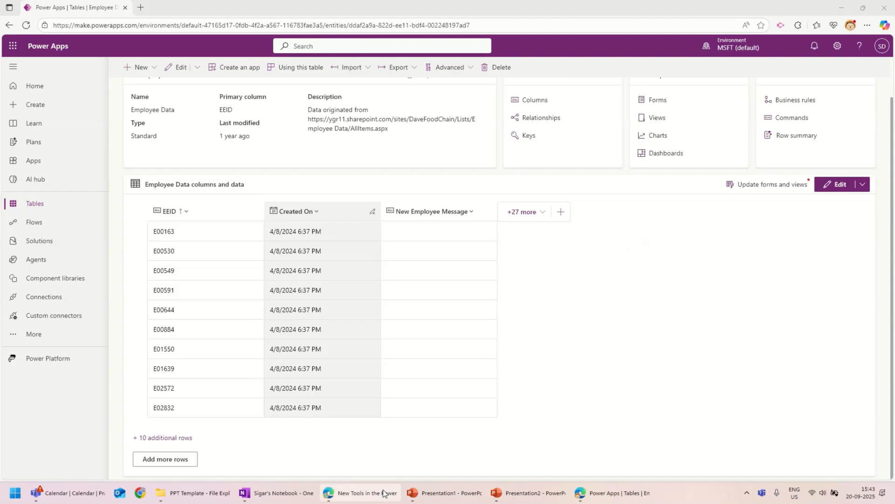
click(367, 493)
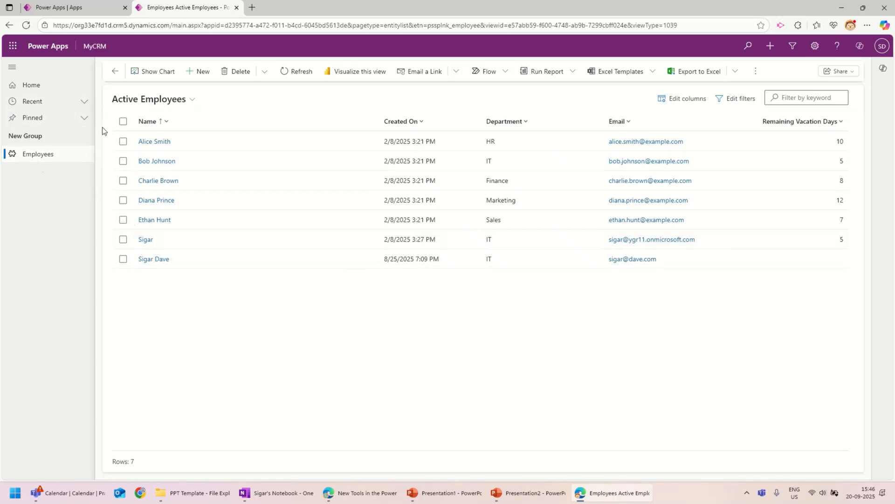
Step: Start a new MyCRM Employee record with Copilot form assist on, and bring up the Notepad employee notes
click(199, 74)
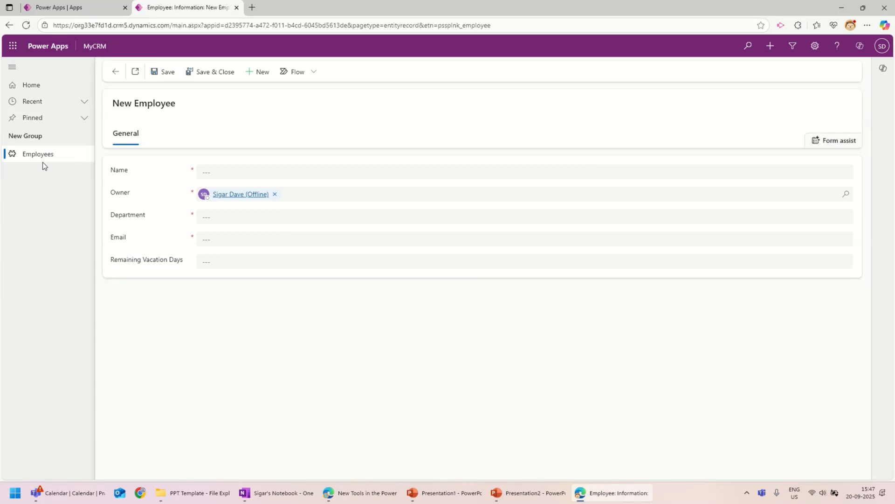
click(836, 146)
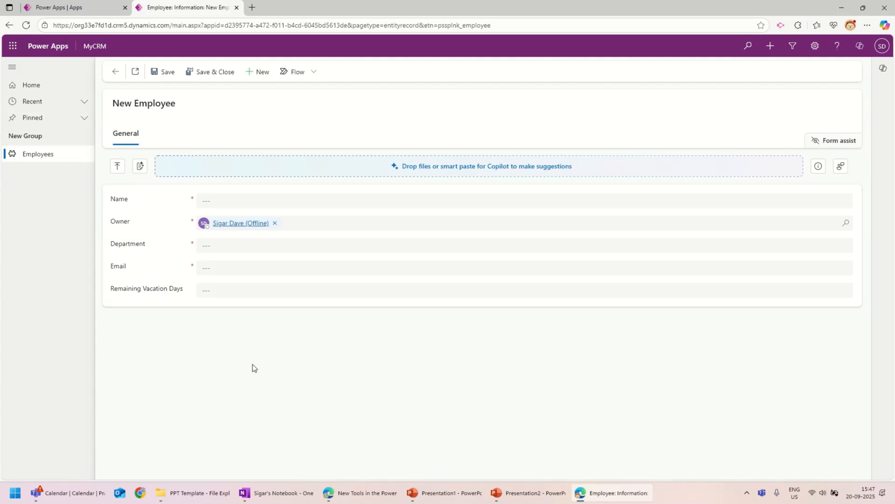
mouse_move(405, 31)
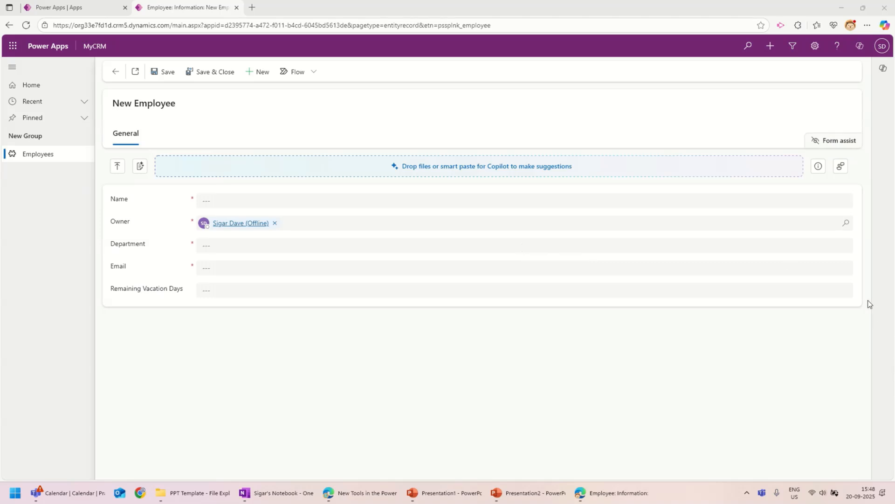
mouse_move(363, 1)
click(384, 21)
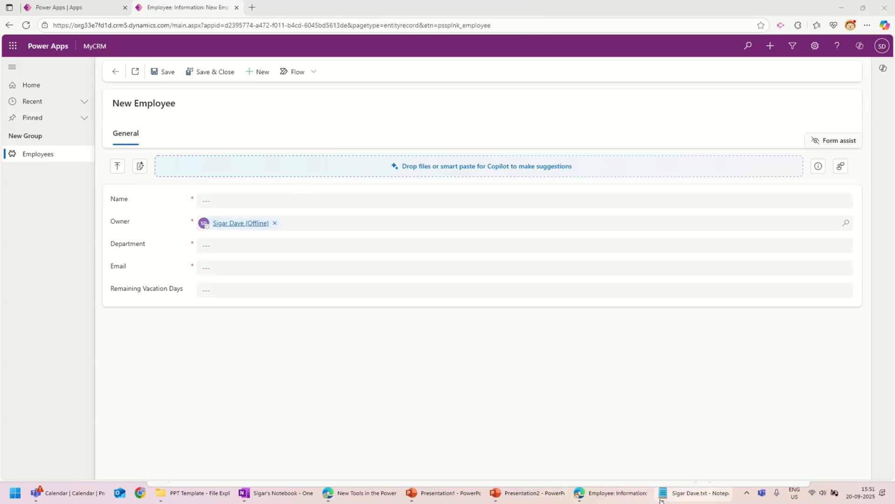
mouse_move(660, 500)
click(649, 475)
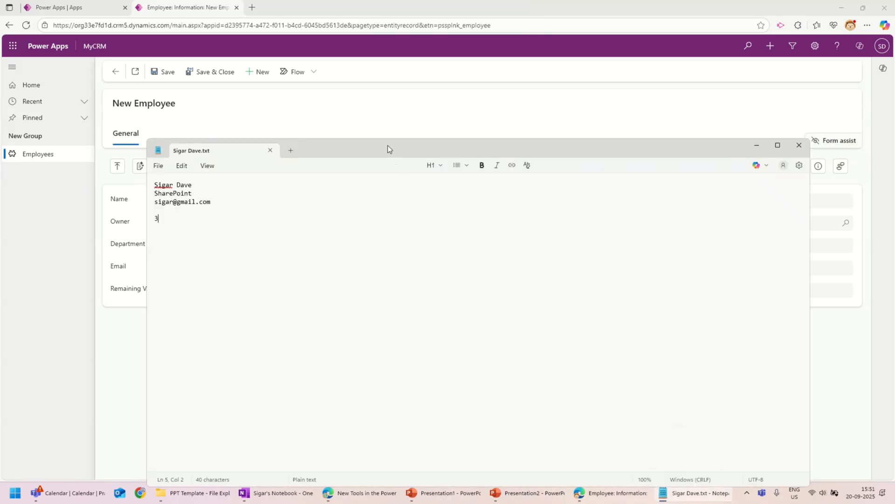
Step: Place the Notepad notes beside the form and select and copy all four lines of employee details
drag(388, 144, 595, 181)
click(395, 256)
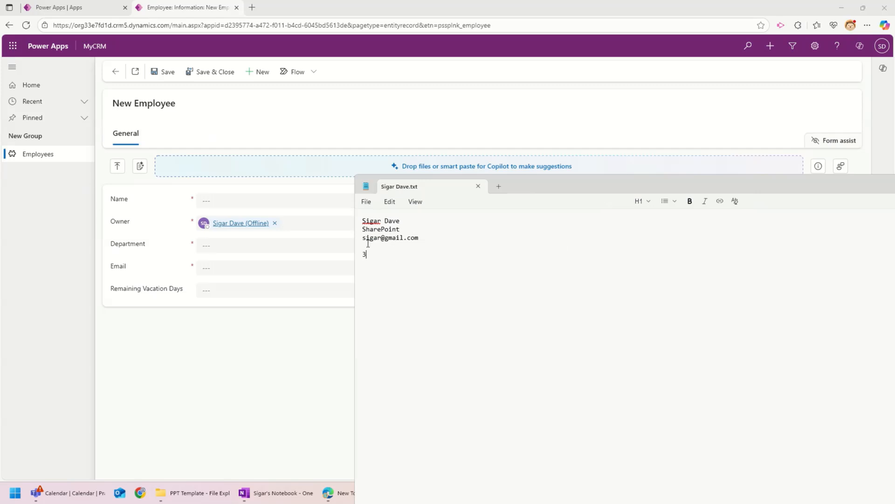
click(373, 250)
click(377, 225)
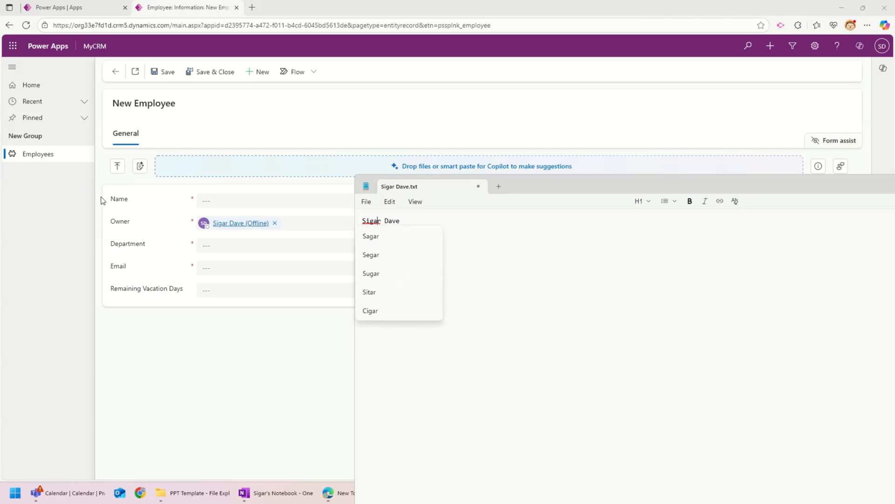
click(597, 380)
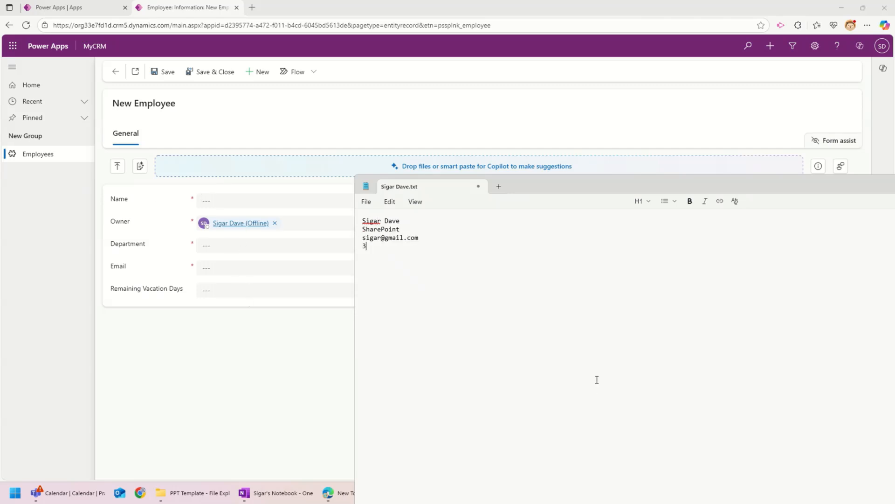
key(ctrl+a)
click(595, 379)
key(ctrl+a)
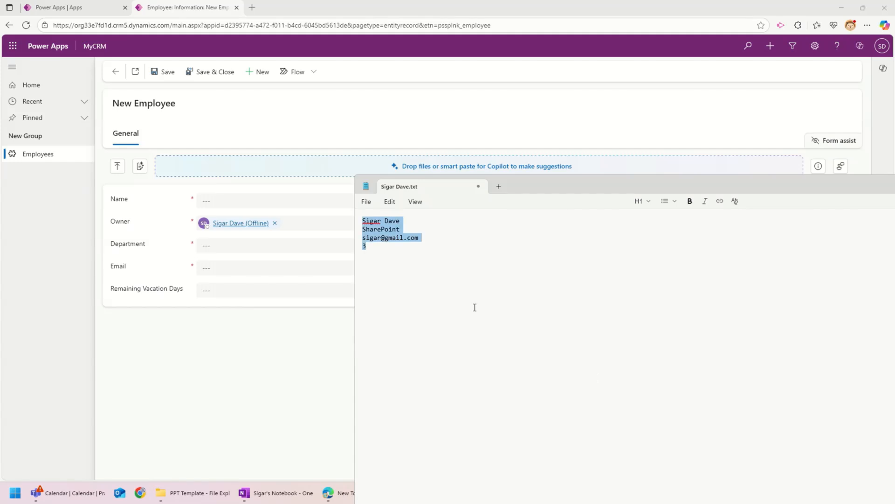
Step: Smart paste the copied details with clipboard access allowed, check Field info, then discard the Clipboard data suggestions
click(140, 166)
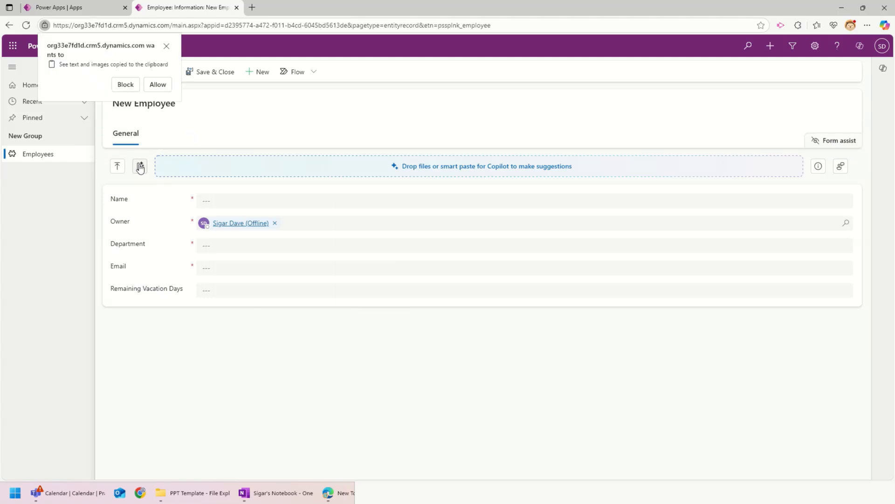
click(154, 85)
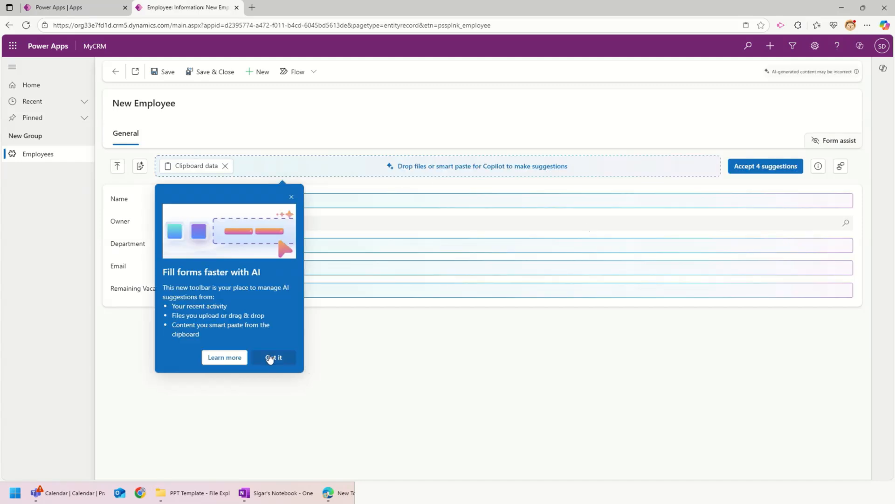
click(270, 358)
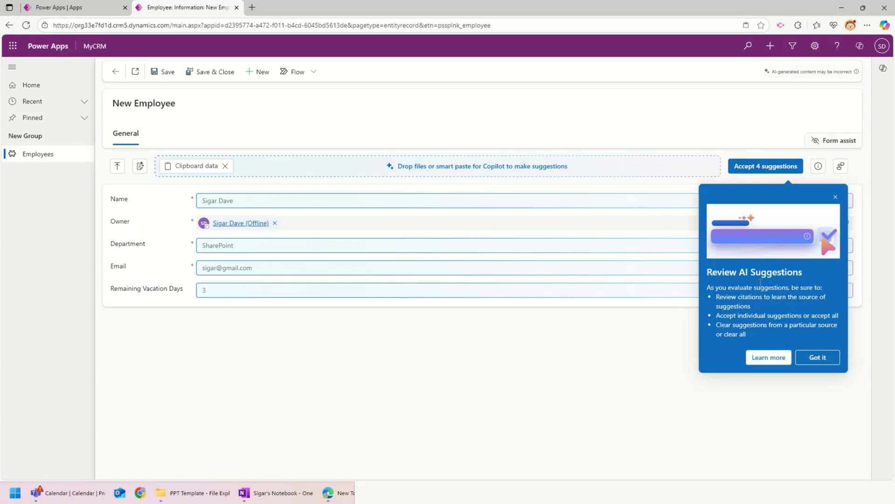
click(814, 358)
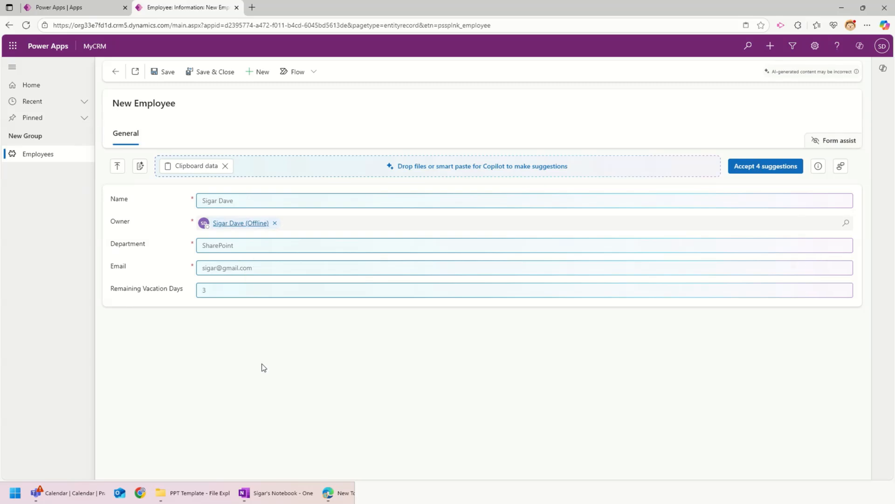
click(818, 168)
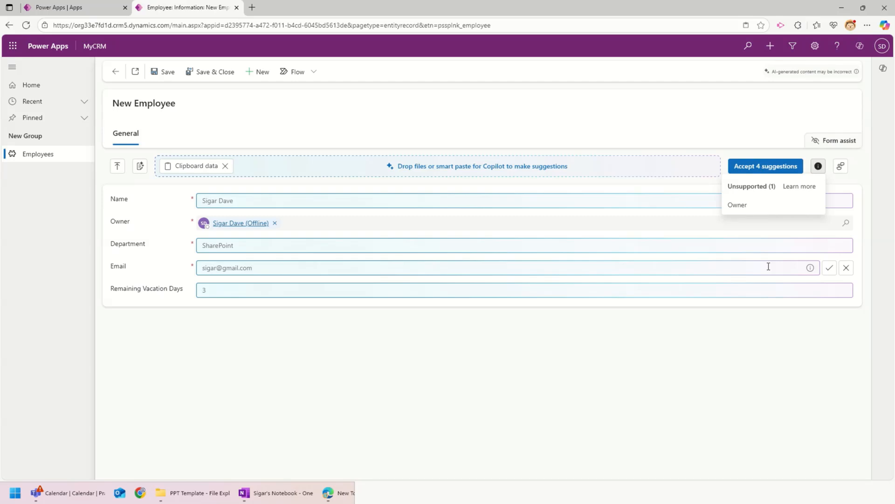
click(599, 376)
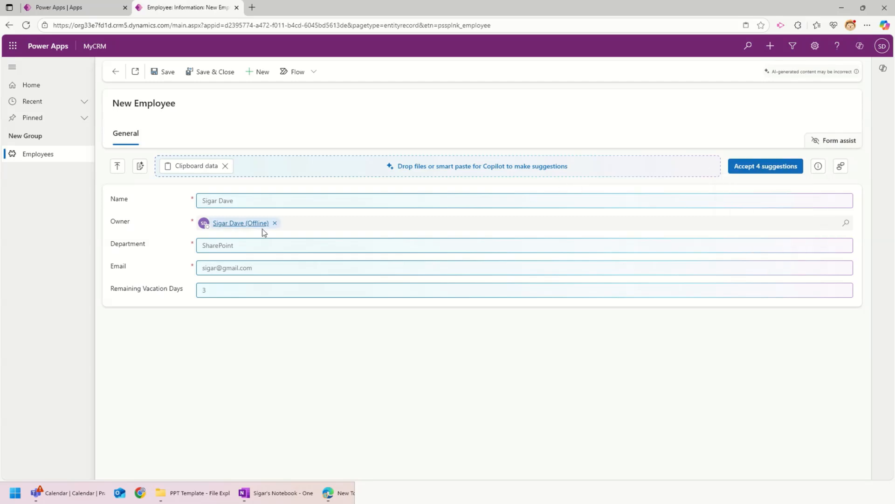
click(225, 166)
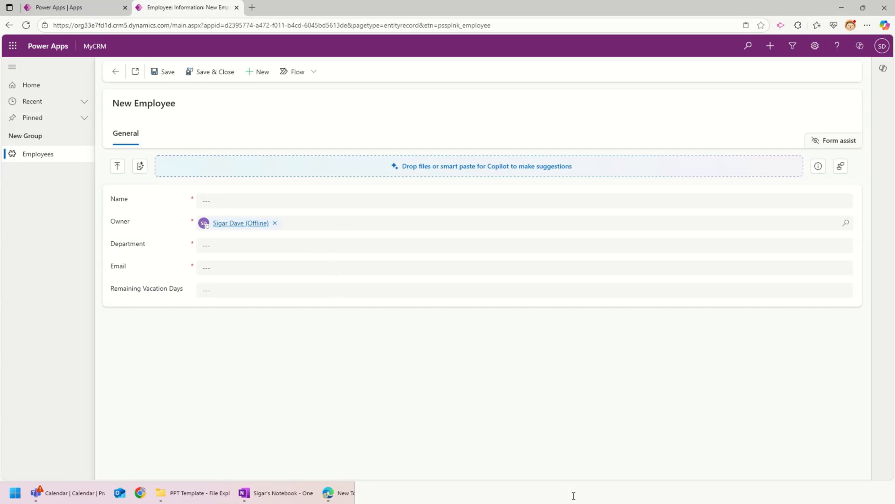
Step: Smart paste again, accept all four suggested values, then reload the unsaved New Employee form
click(141, 167)
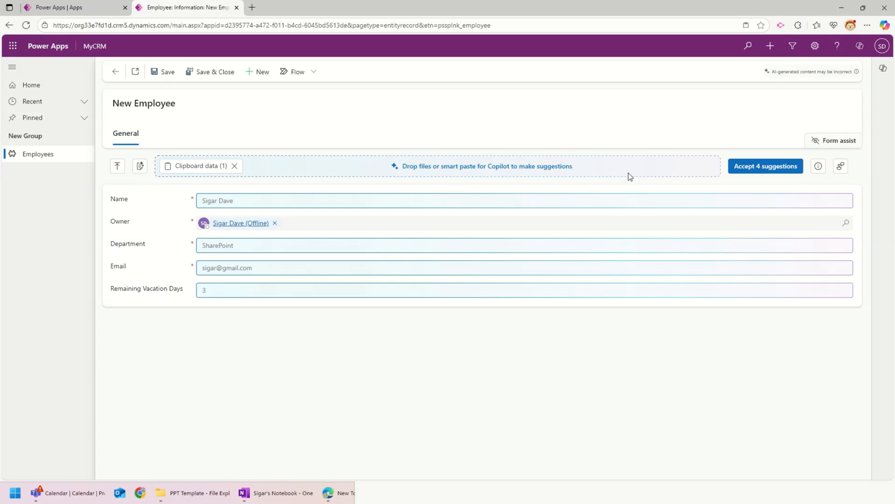
click(767, 169)
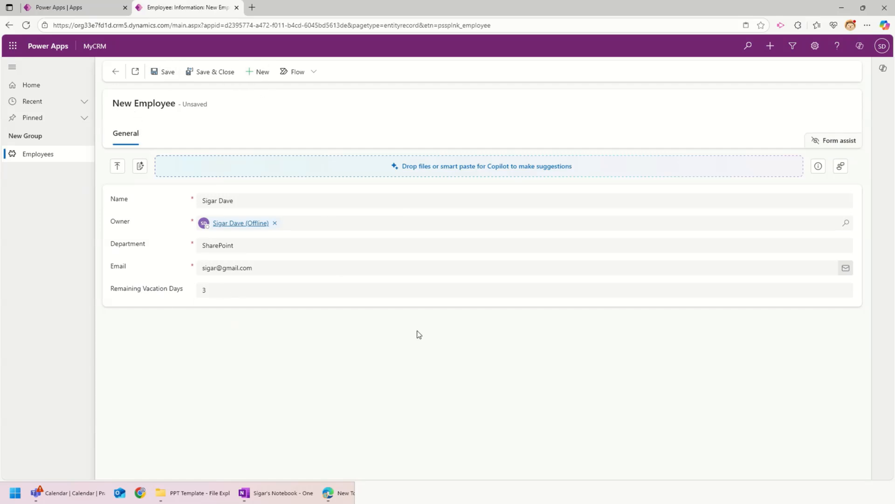
mouse_move(422, 2)
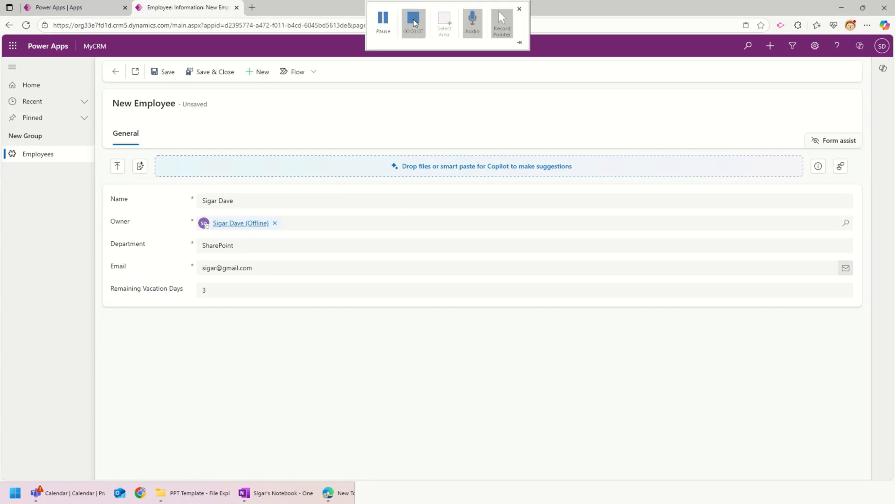
click(383, 24)
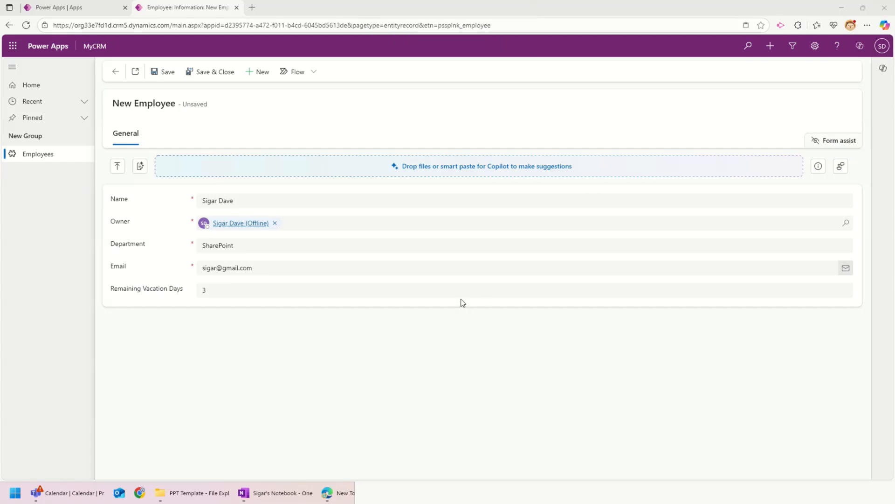
mouse_move(387, 25)
click(25, 25)
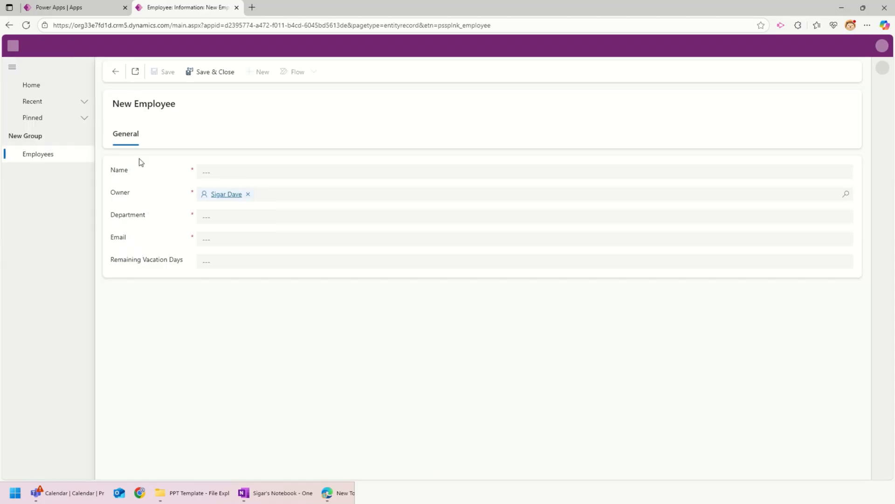
Step: Request Smart paste field suggestions from the clipboard for the new employee
mouse_move(421, 166)
click(141, 168)
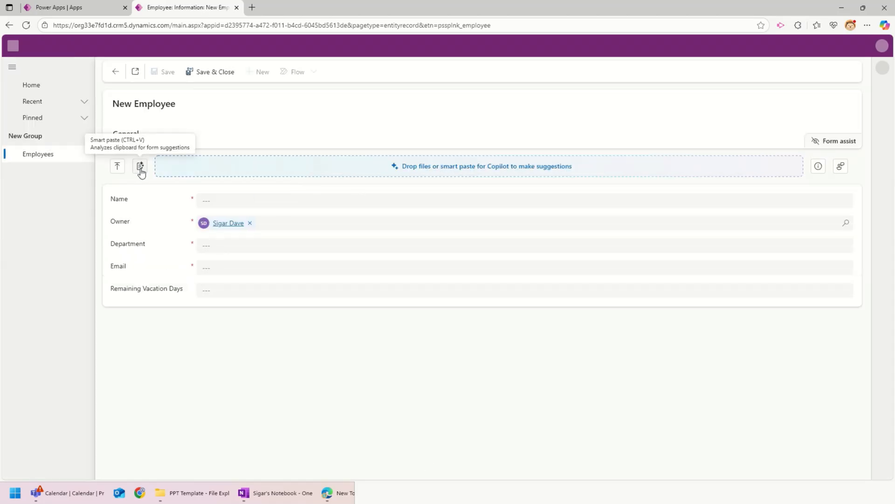
click(140, 167)
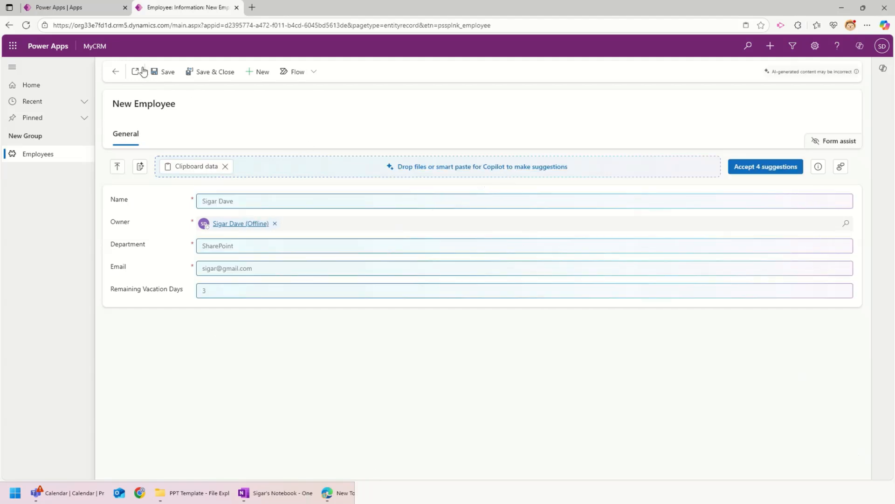
click(163, 71)
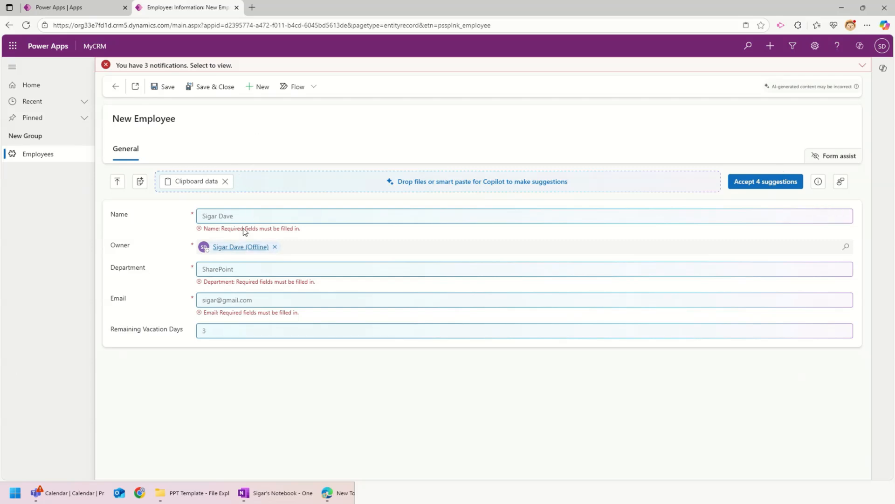
Step: Accept the four suggested values and save the employee record with department SharePoint
mouse_move(292, 270)
click(787, 185)
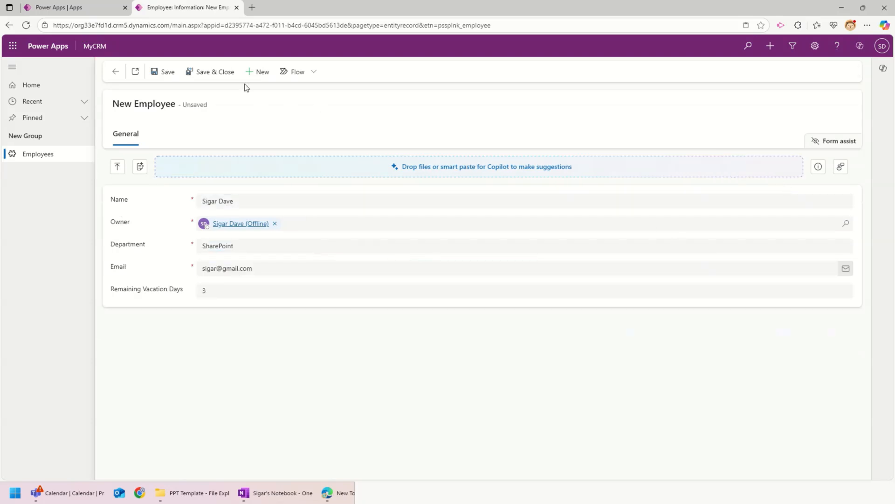
click(170, 76)
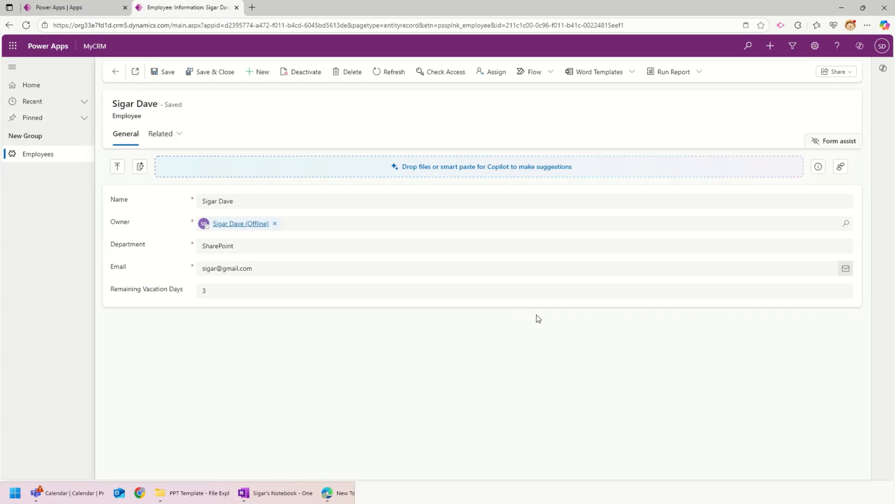
click(117, 167)
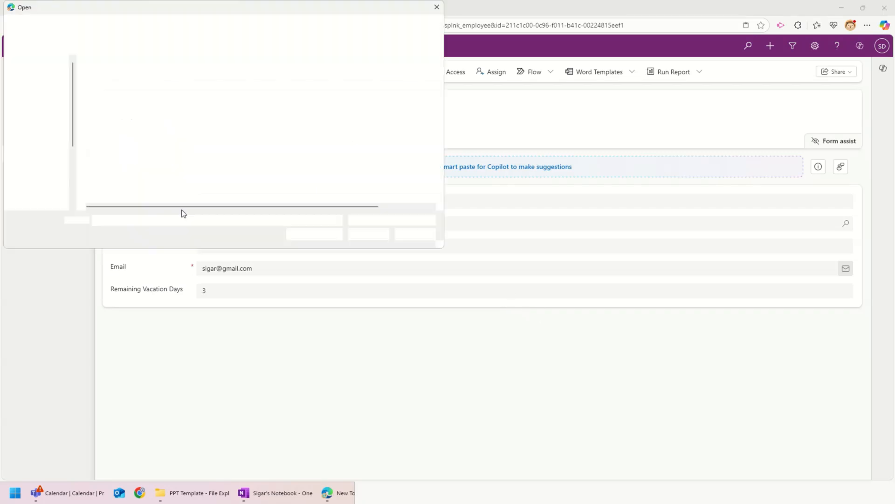
click(108, 89)
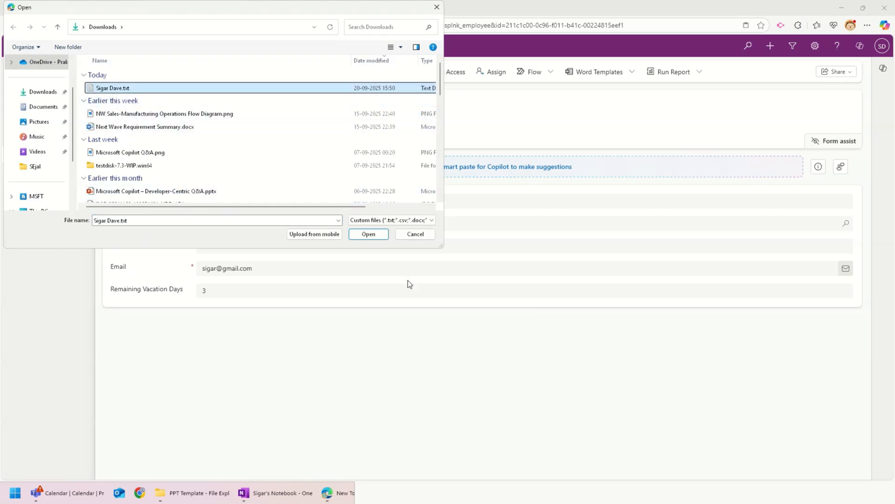
click(369, 234)
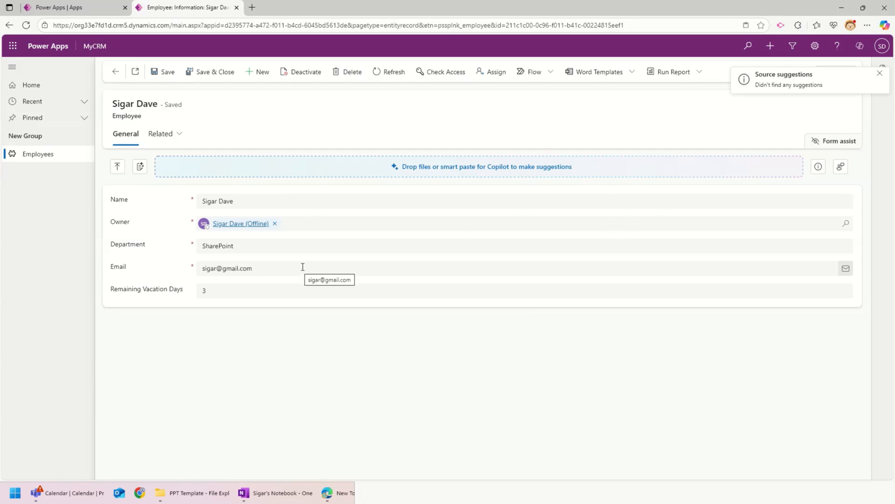
click(117, 167)
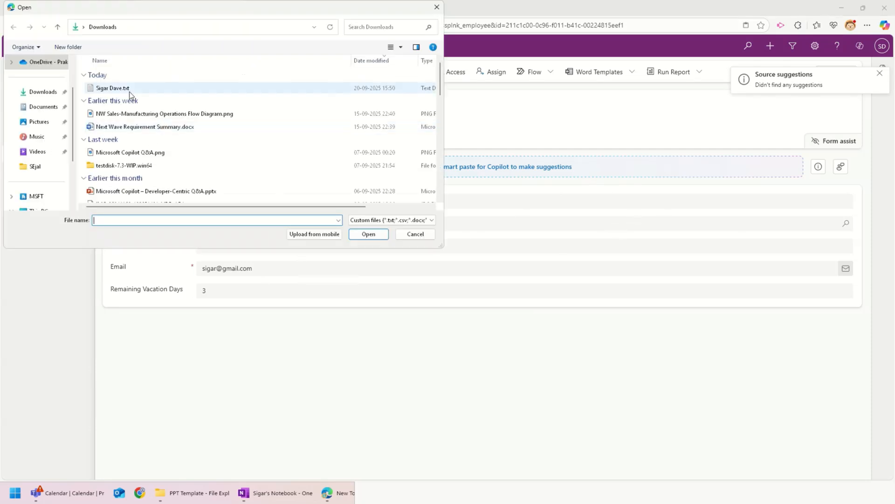
double_click(126, 91)
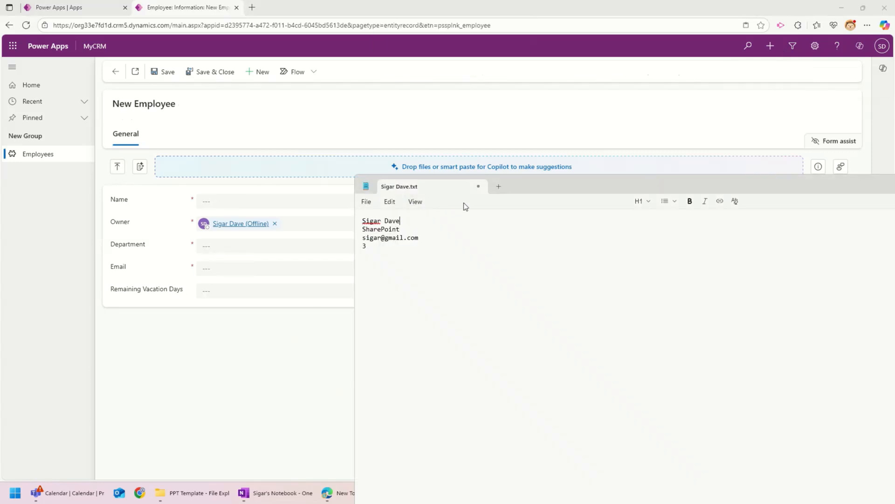
Step: Append 1 to the name and department lines in the employee text file
click(422, 221)
text(1)
click(411, 228)
text(1)
Step: Upload the edited text file and accept its four suggestions, including department SharePoint1
click(118, 168)
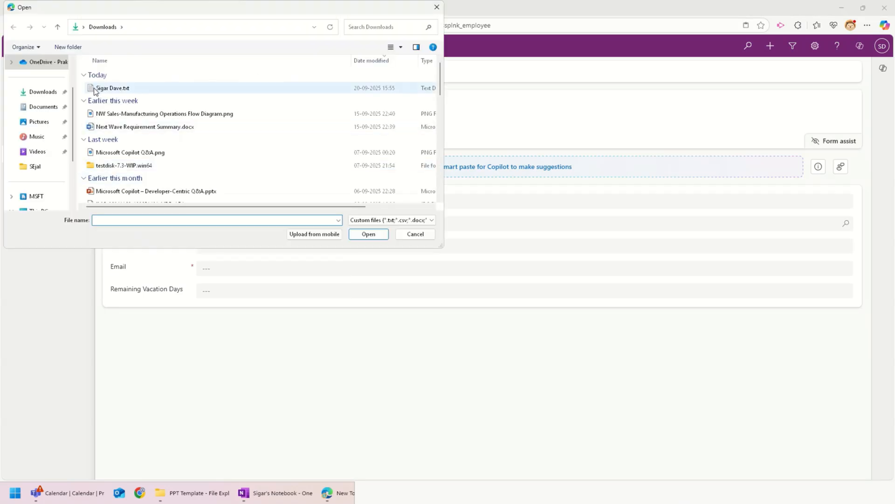
double_click(94, 88)
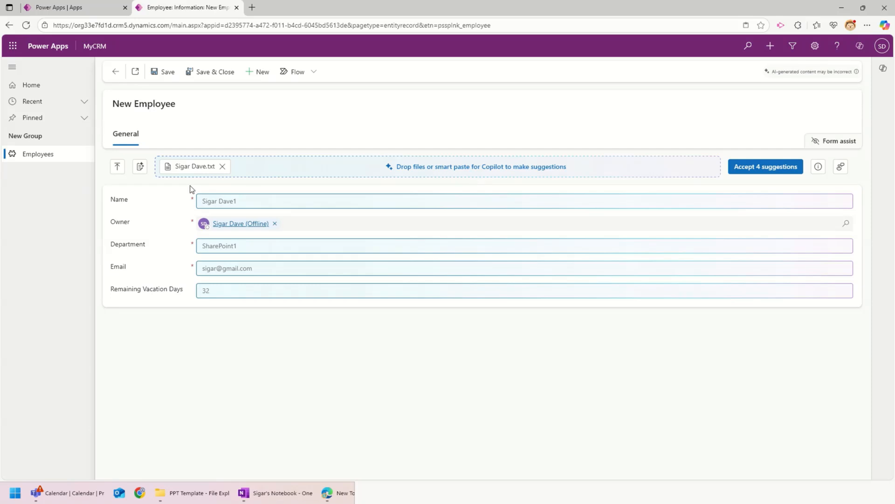
mouse_move(189, 170)
click(787, 168)
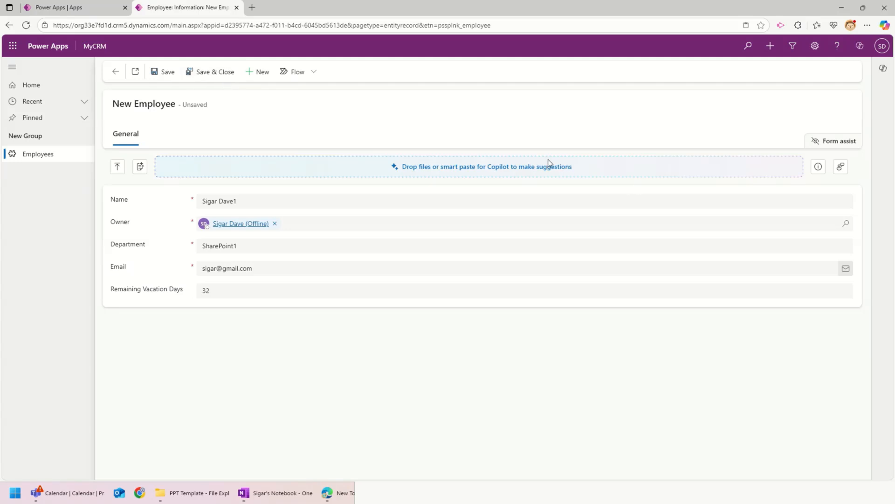
Step: Reload the employee form to clear the previous suggestions
click(440, 491)
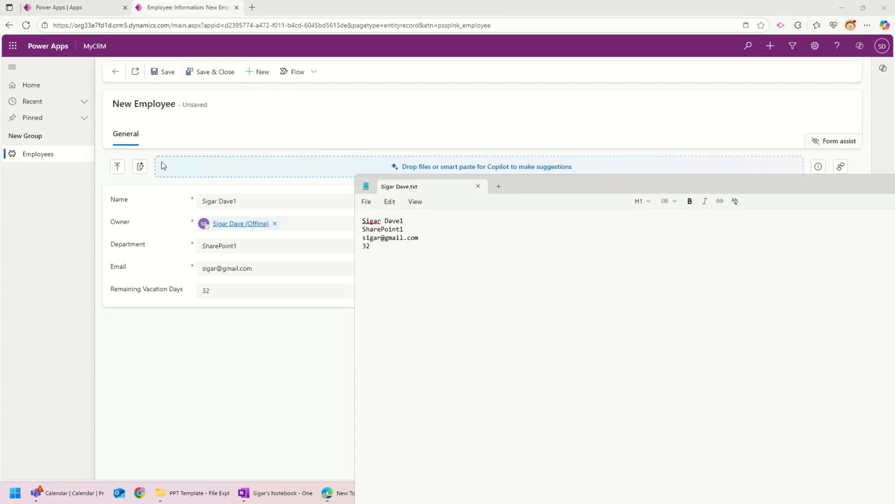
click(182, 309)
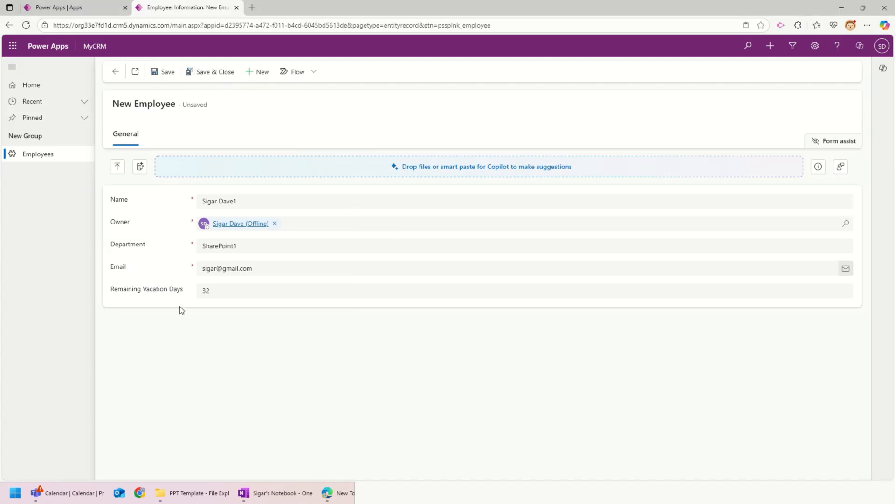
click(27, 22)
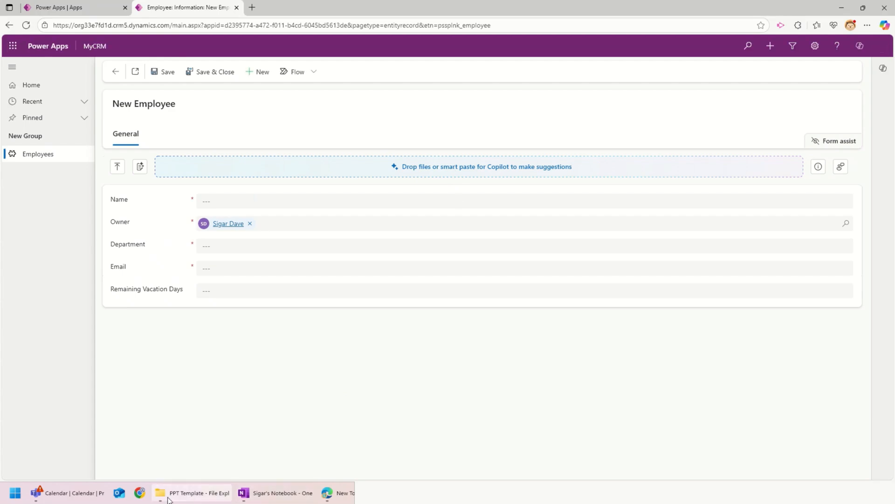
Step: Drop the employee text file onto the Copilot area, accept four suggestions, and Save & Close
mouse_move(196, 493)
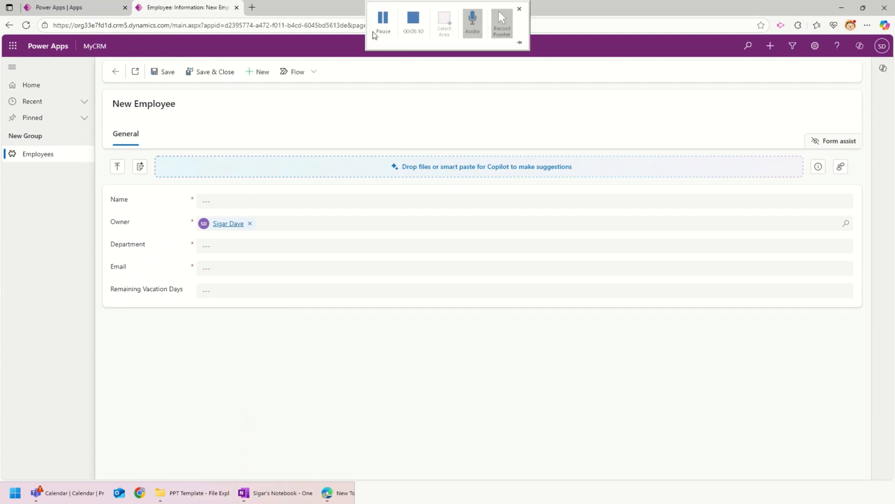
click(382, 29)
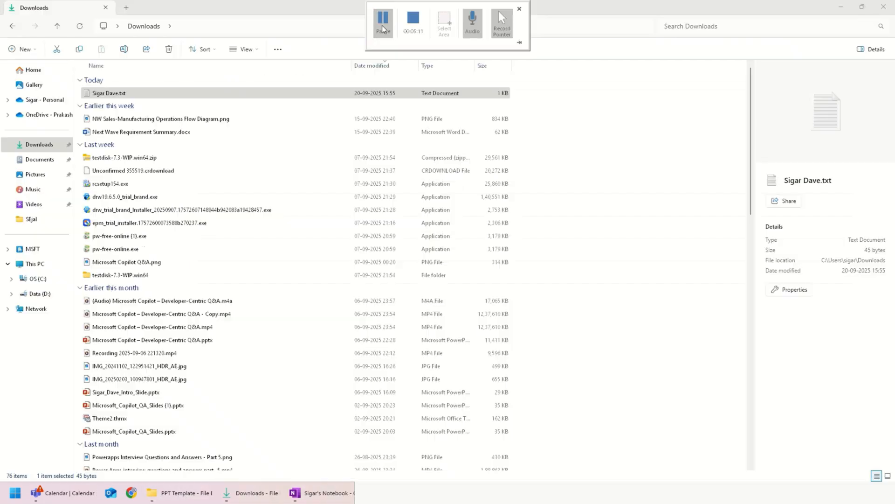
key(alt+Tab)
key(alt+Tab)
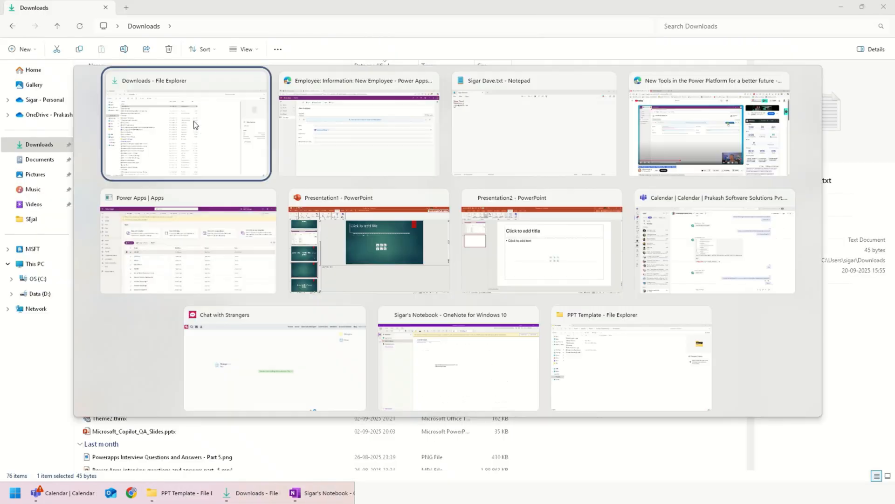
drag(194, 121, 379, 167)
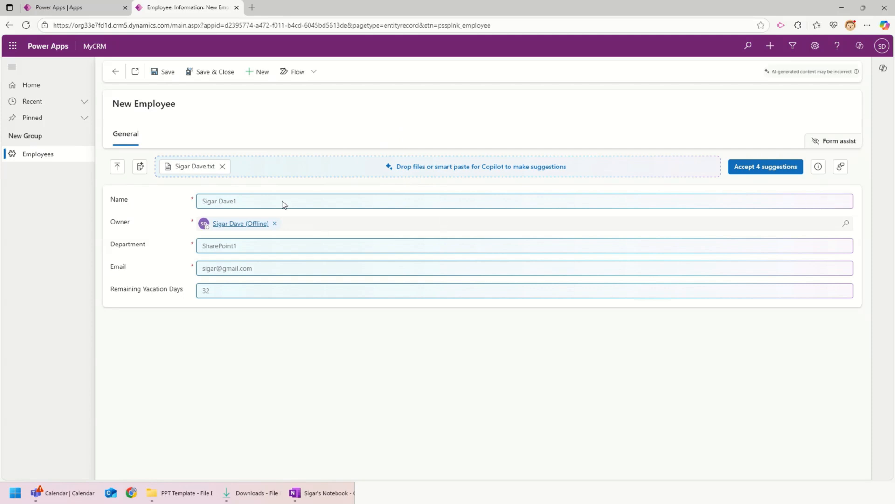
click(765, 168)
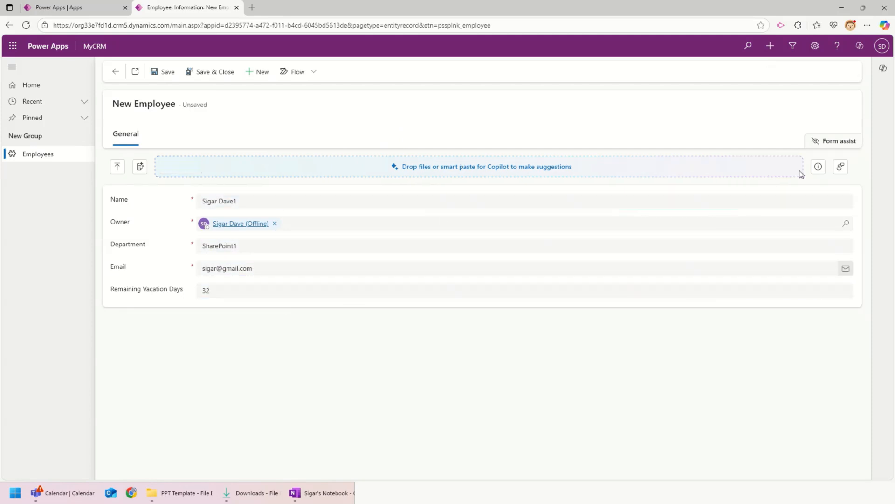
click(196, 72)
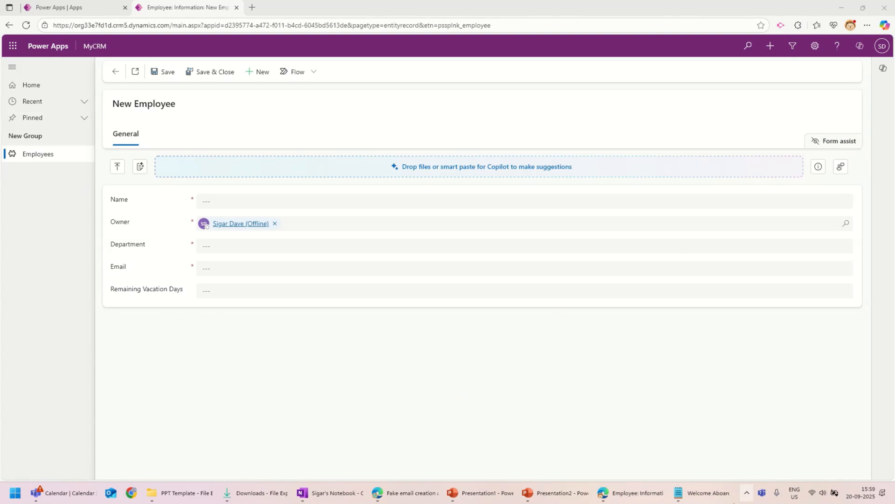
Step: Upload the Welcome Aboard announcement file for suggestions and select the new hire's name in Notepad
click(704, 493)
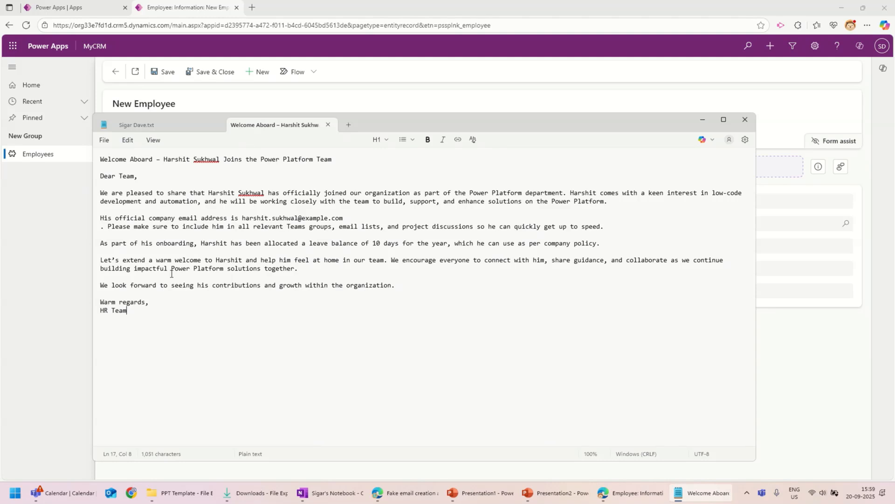
click(363, 96)
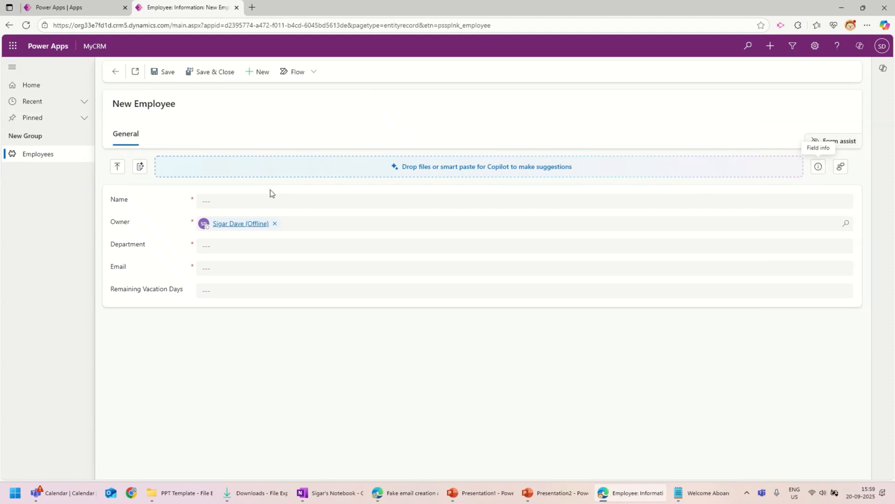
click(118, 168)
double_click(130, 89)
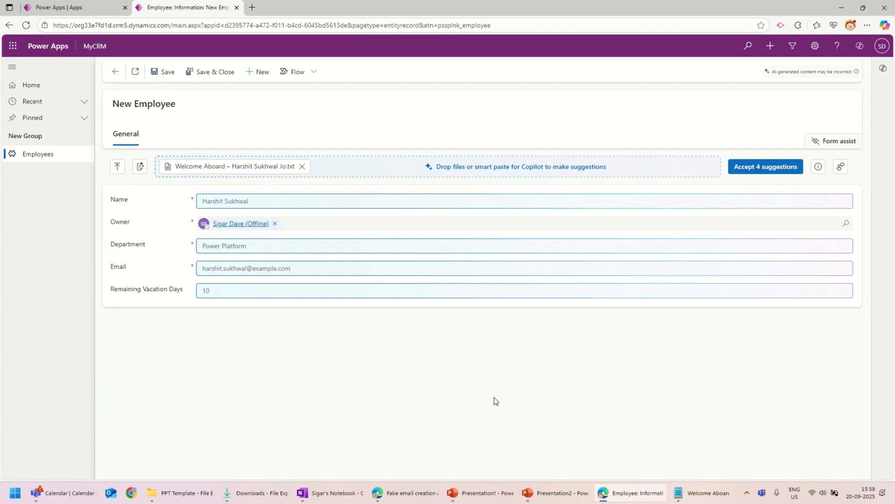
click(703, 493)
drag(164, 159, 350, 150)
key(alt+Tab)
key(alt+Tab)
key(alt+Tab)
key(alt+Tab)
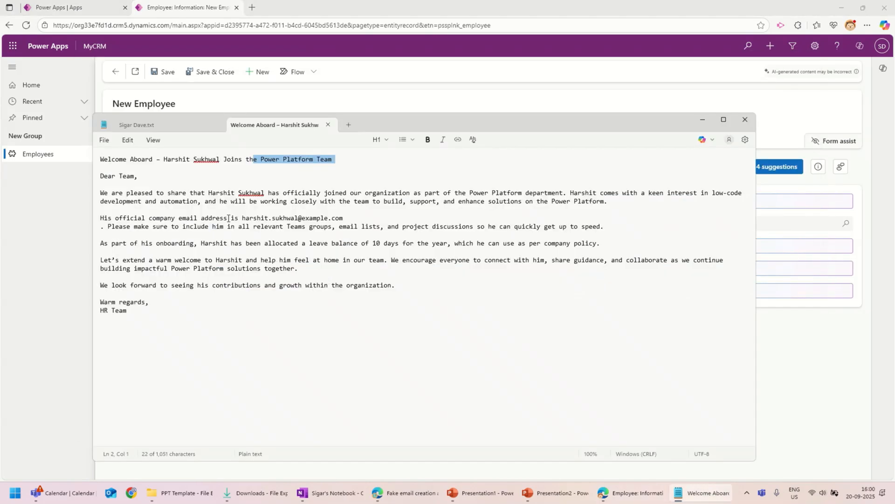
drag(242, 217, 345, 218)
key(alt+Tab)
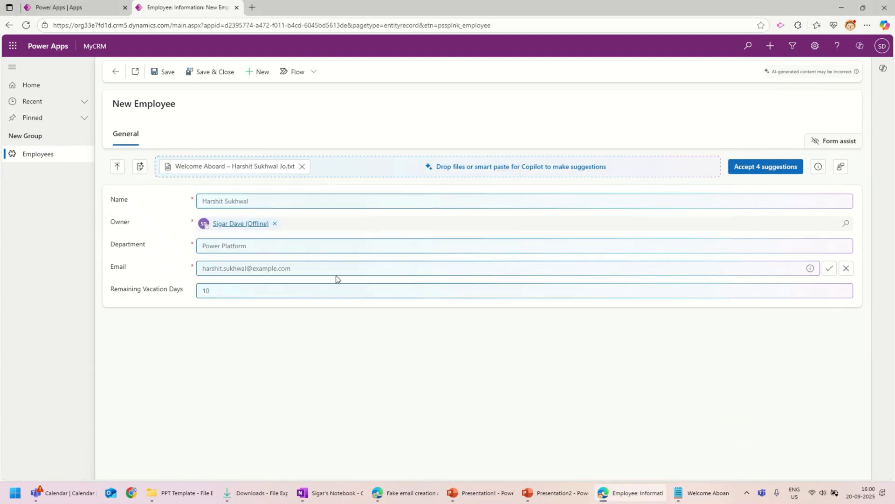
key(alt+Tab)
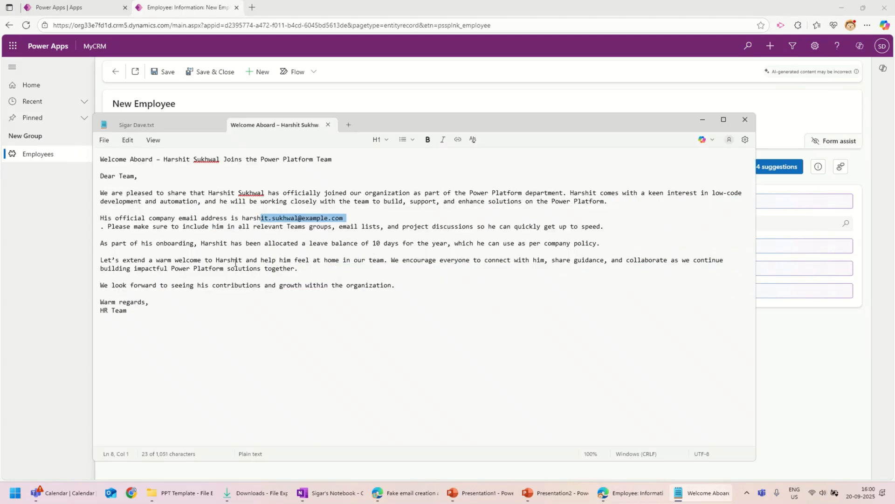
drag(327, 244, 450, 243)
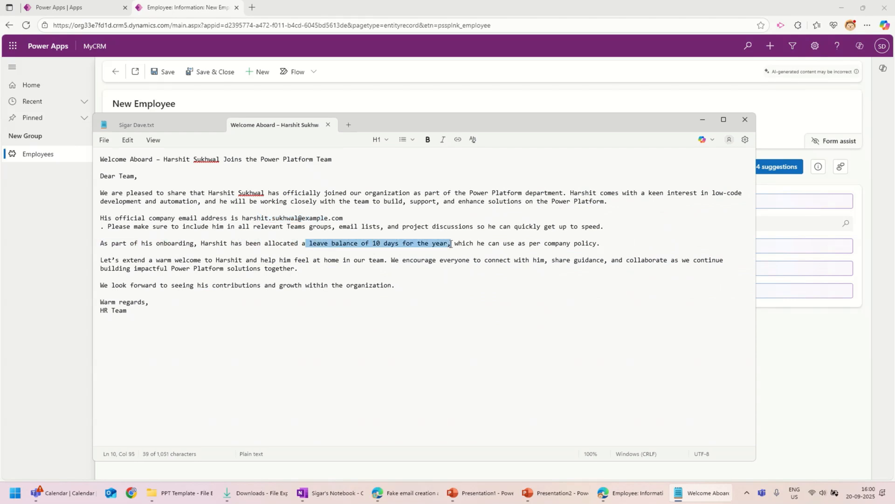
key(alt+Tab)
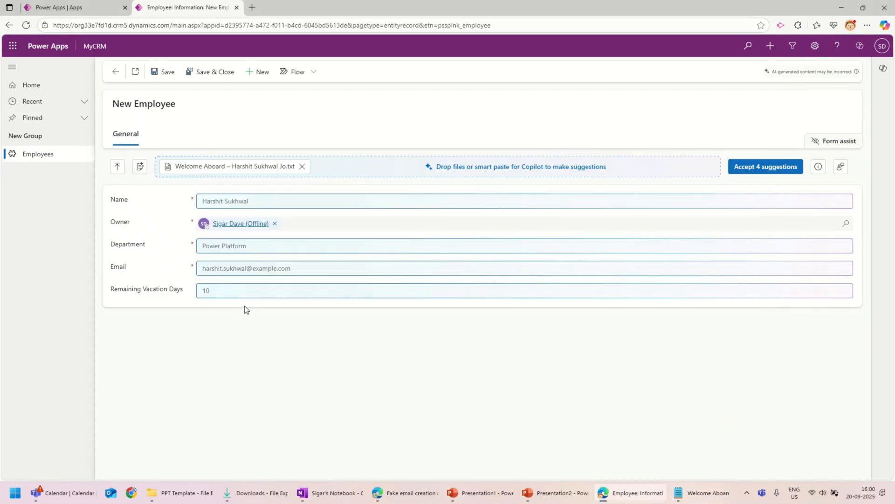
Step: Accept the four suggestions, Save & Close the employee record, then go to the maker Apps page
mouse_move(427, 286)
click(749, 173)
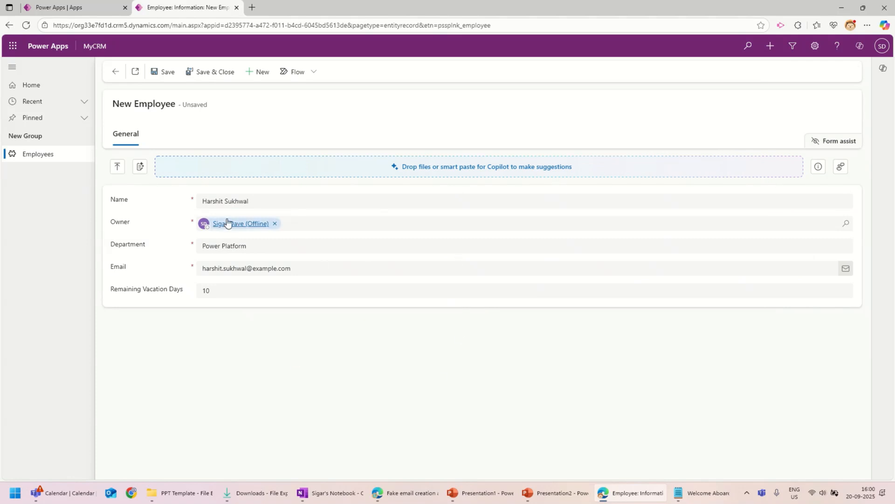
click(158, 72)
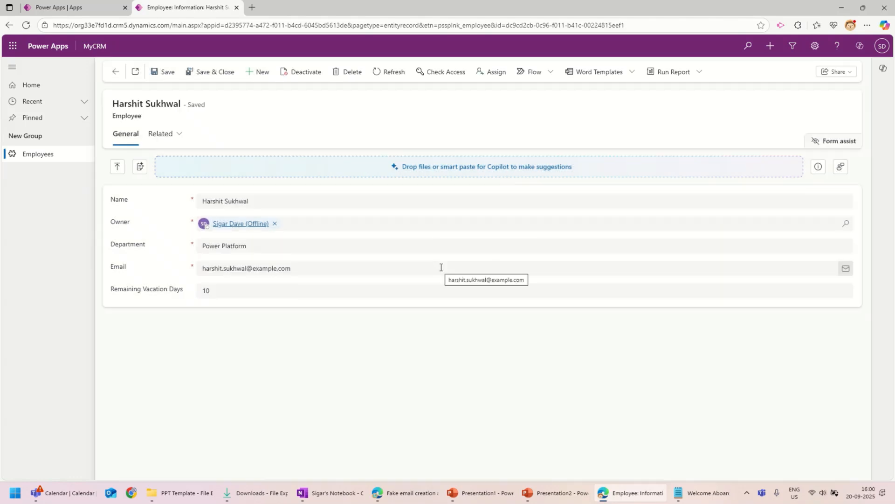
click(205, 71)
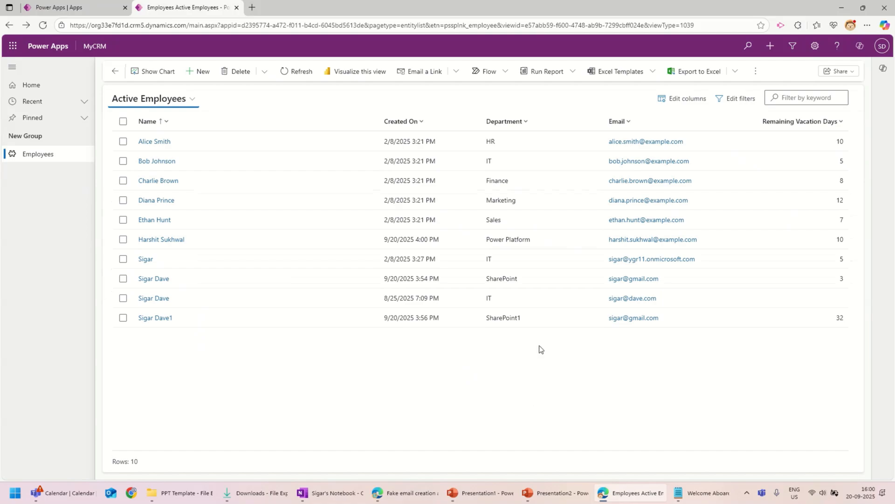
click(412, 24)
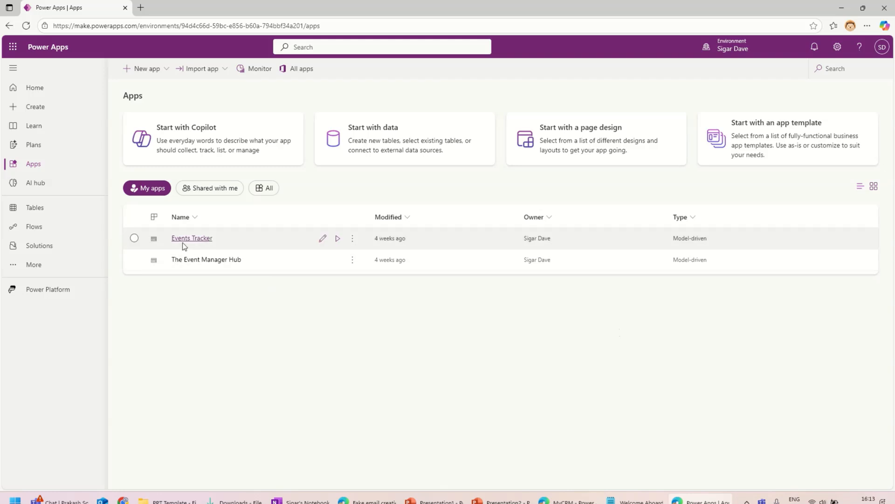
Step: Edit Events Tracker and add a new Describe a page generative page
click(321, 239)
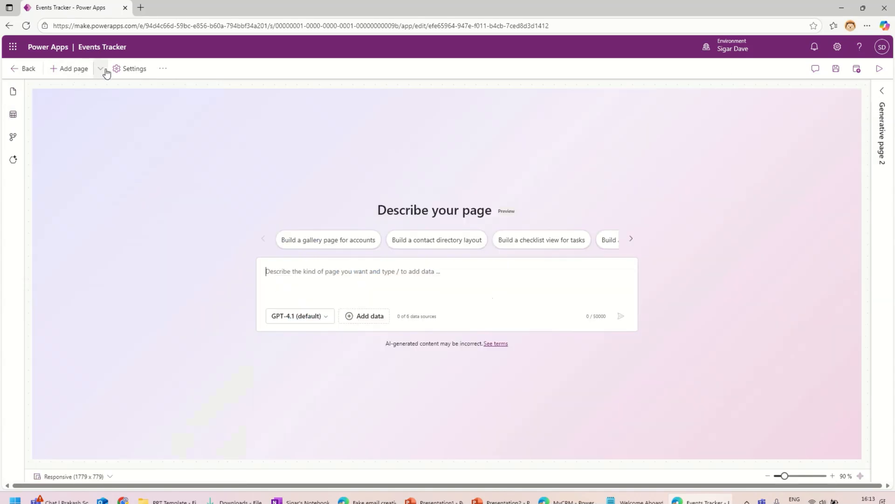
click(103, 70)
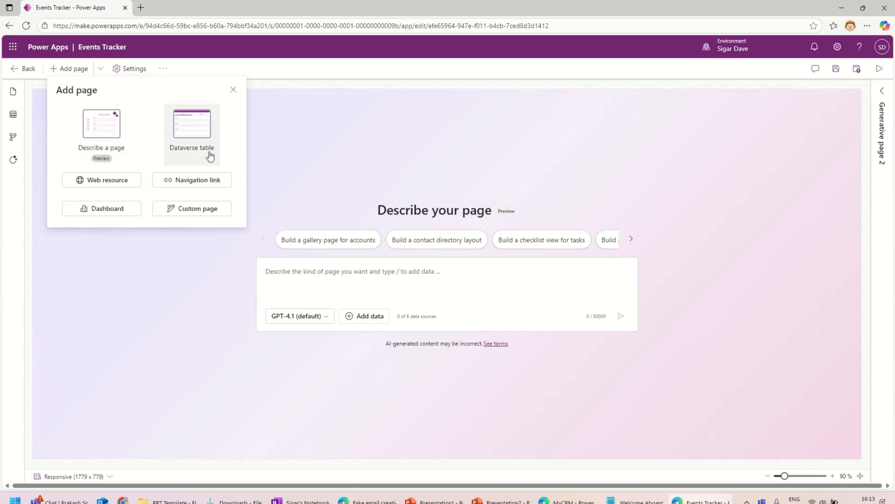
click(88, 140)
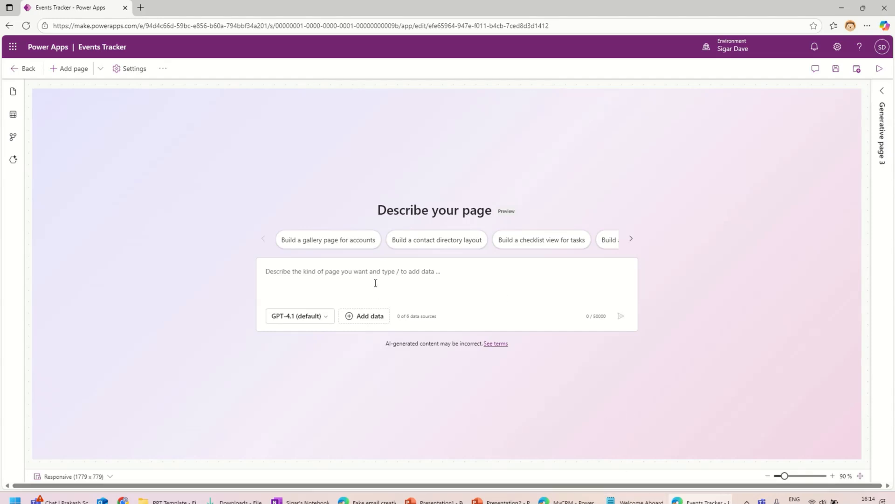
Step: Paste the Events card-view page prompt and review its columns, filters and actions
text(Create a generative page that shows all event details from the Events table. The page should display the following columns: Event Name, Description, Start Date, End Date, Venue, Category, and Max Attendees. Provide options to search events by keyword, filter by Category or Venue, and sort by Start Date. Also, add a quick action button to create a new Event and another button to view the Calendar View of all events. Make the layout user-friendly, with a card view for each event showing key details like Event Name, Dates, and Venue.)
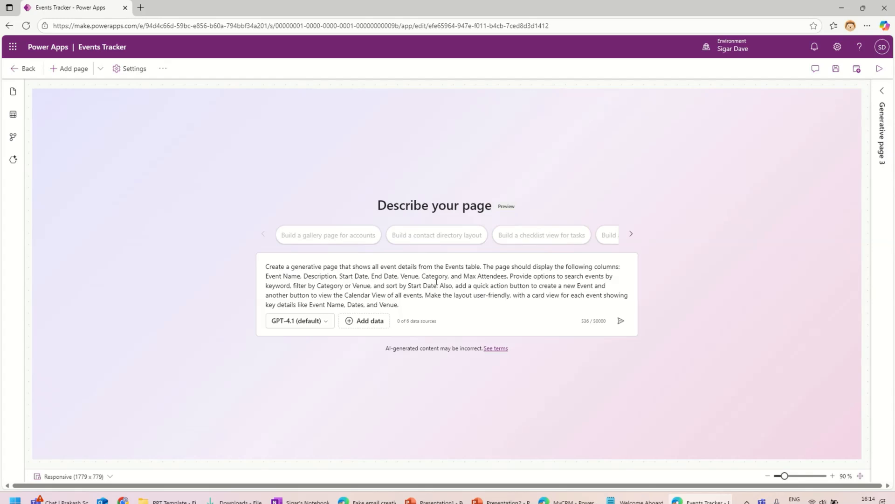
drag(447, 271, 465, 270)
drag(273, 276, 504, 280)
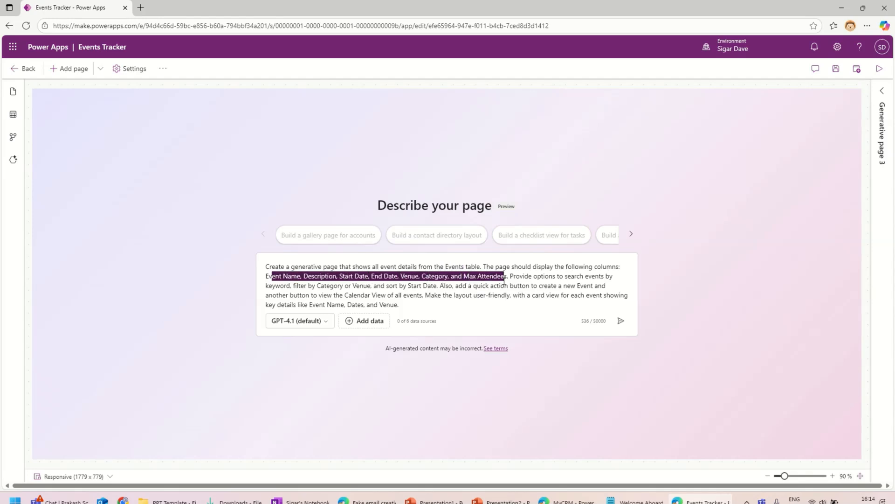
click(557, 278)
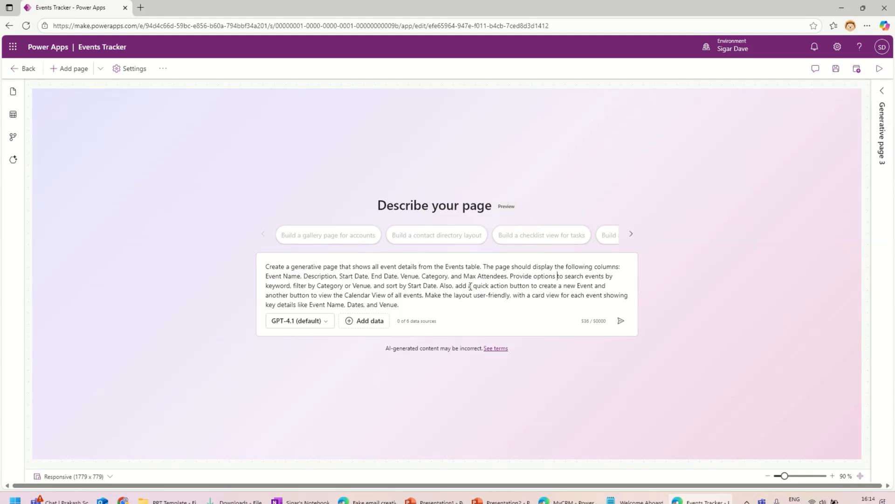
drag(298, 288, 611, 286)
click(438, 302)
Step: Attach the Event table as the page's data source
click(362, 322)
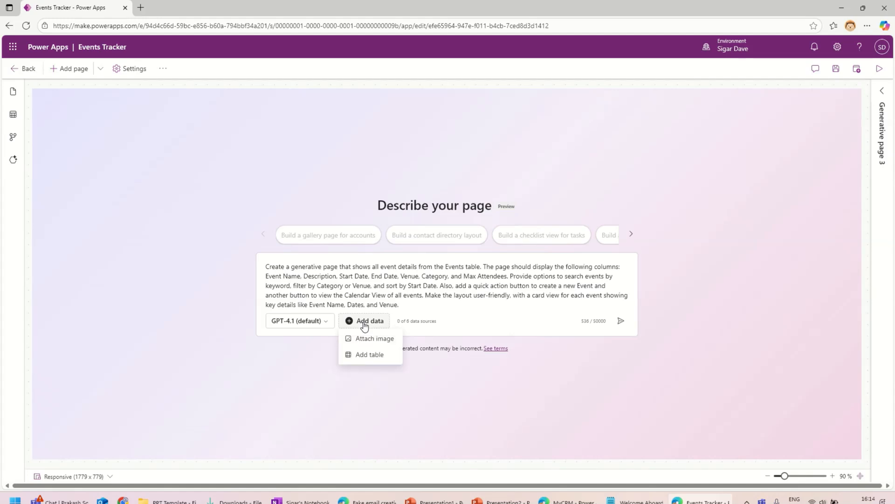
click(370, 356)
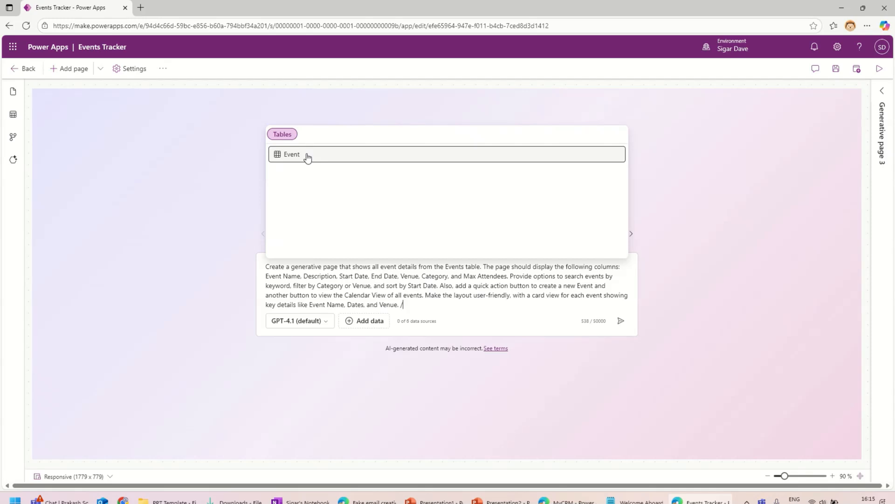
click(308, 159)
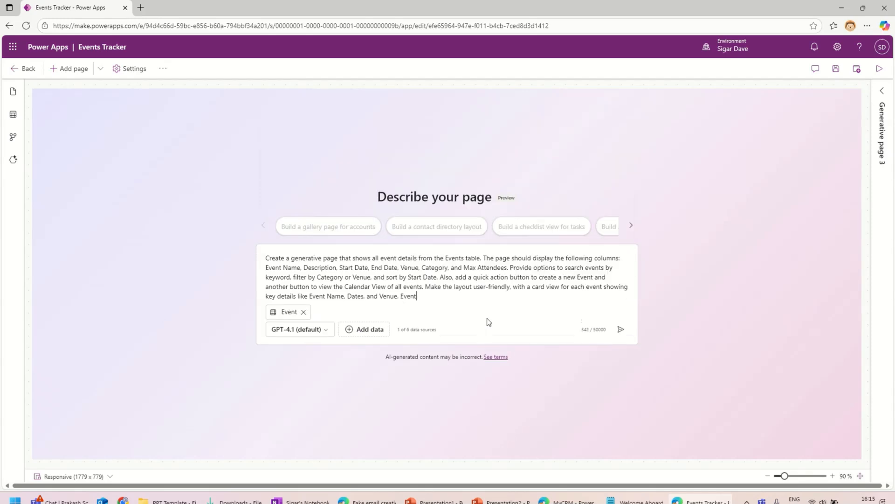
Step: Generate the Events card page and try its New event action
click(621, 329)
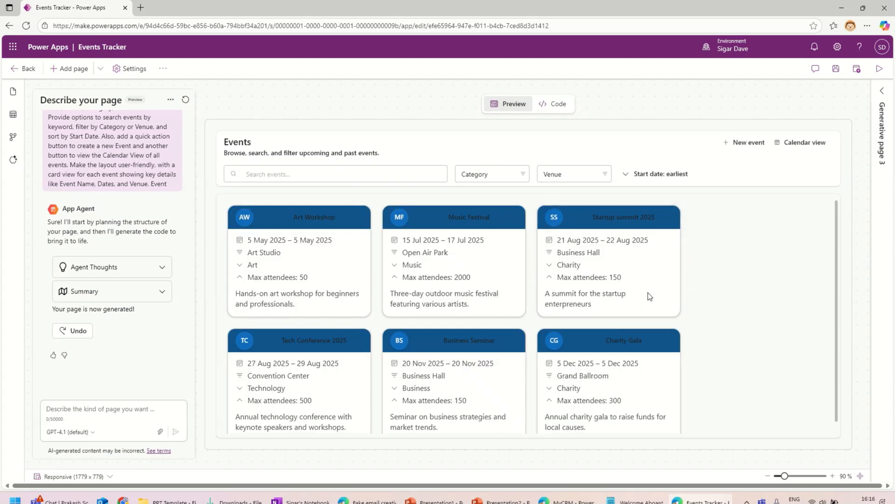
click(743, 142)
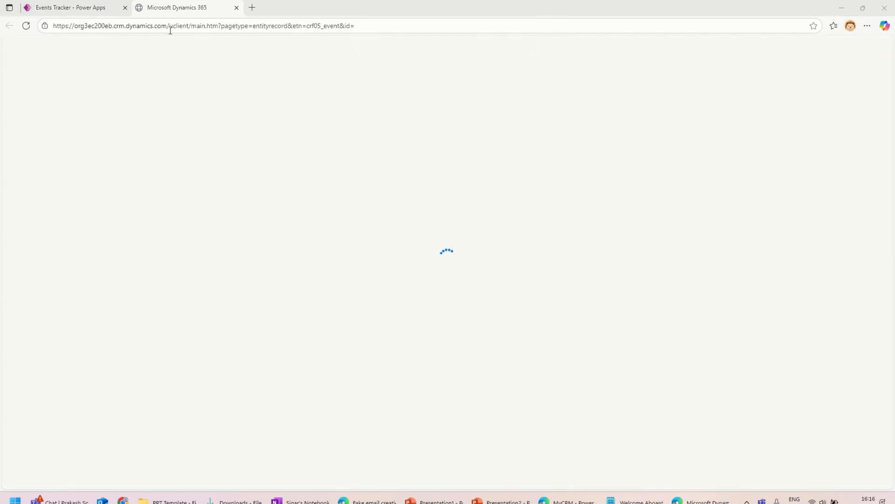
Step: Close the Dynamics 365 tab and check the Category and Venue filter options
click(237, 8)
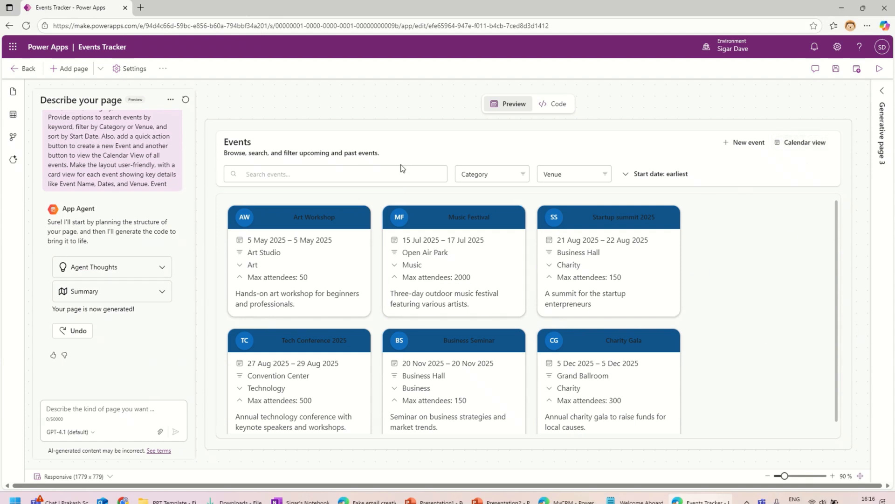
click(492, 179)
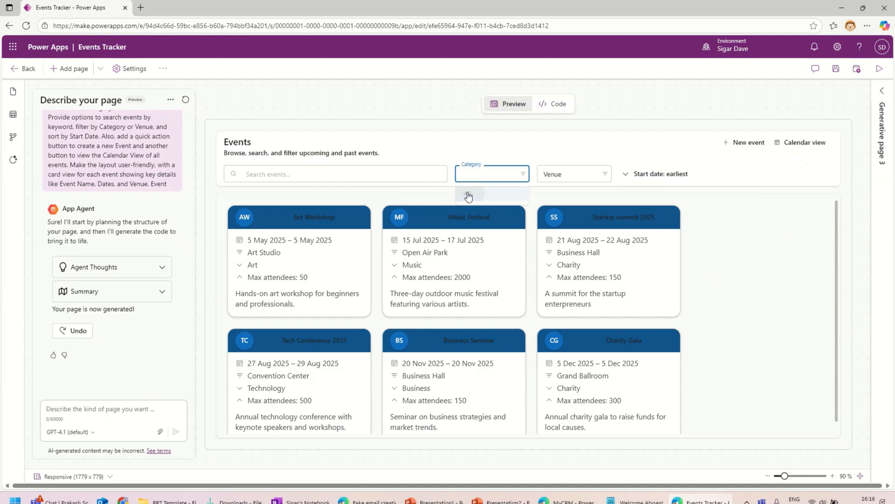
click(566, 174)
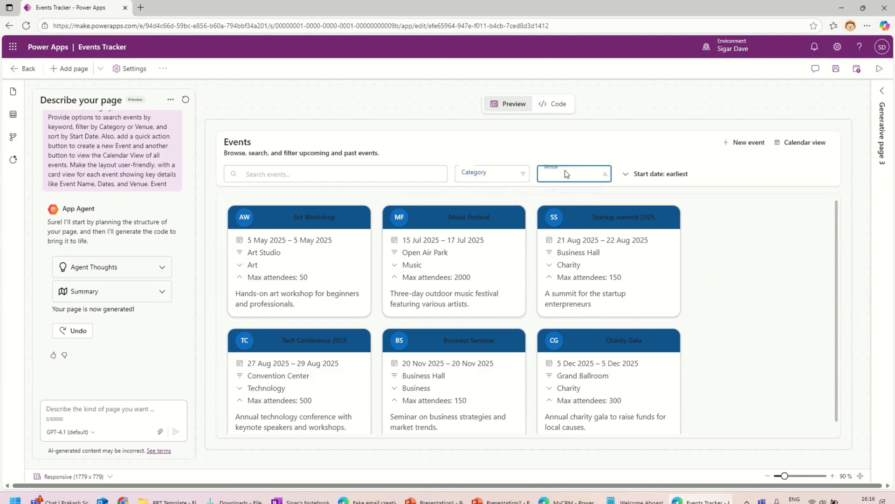
click(762, 224)
Step: Toggle the Start date sort, leaving events sorted latest first with Charity Gala on top
click(629, 178)
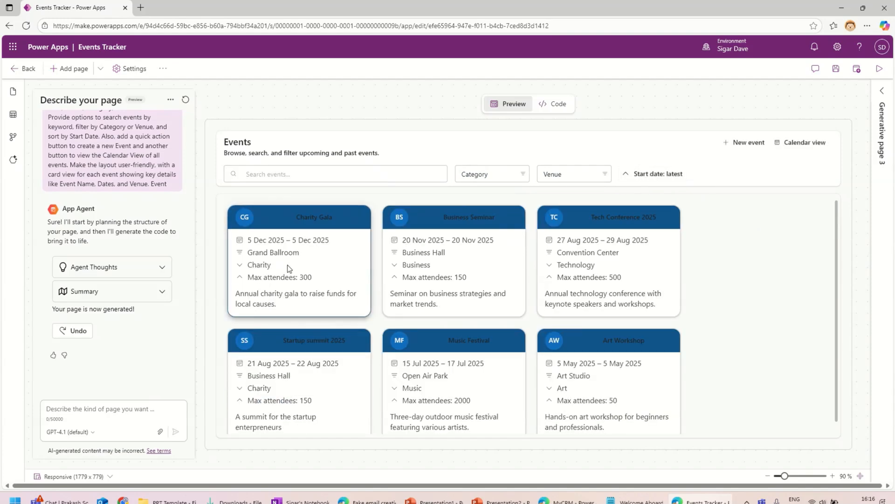
click(658, 177)
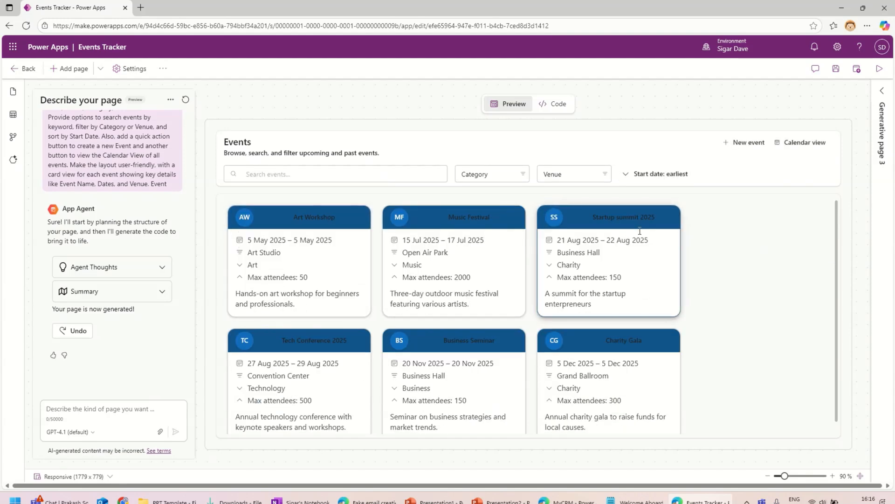
click(653, 173)
click(98, 407)
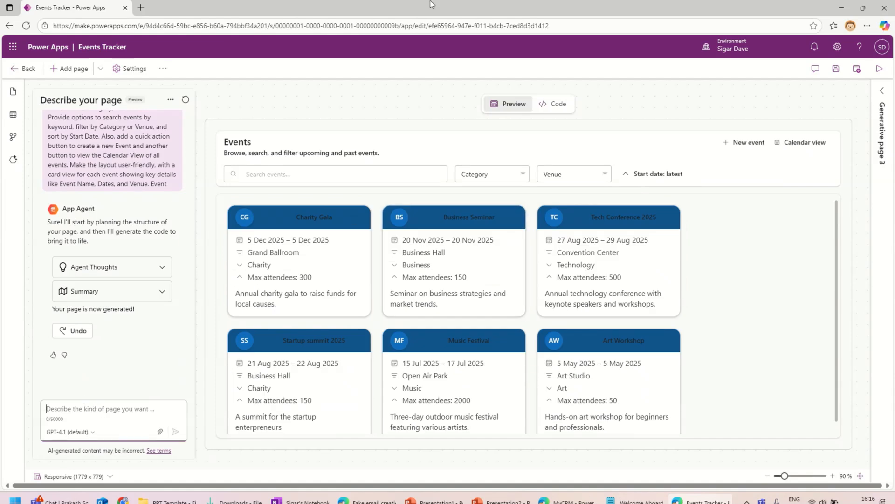
mouse_move(431, 4)
click(383, 26)
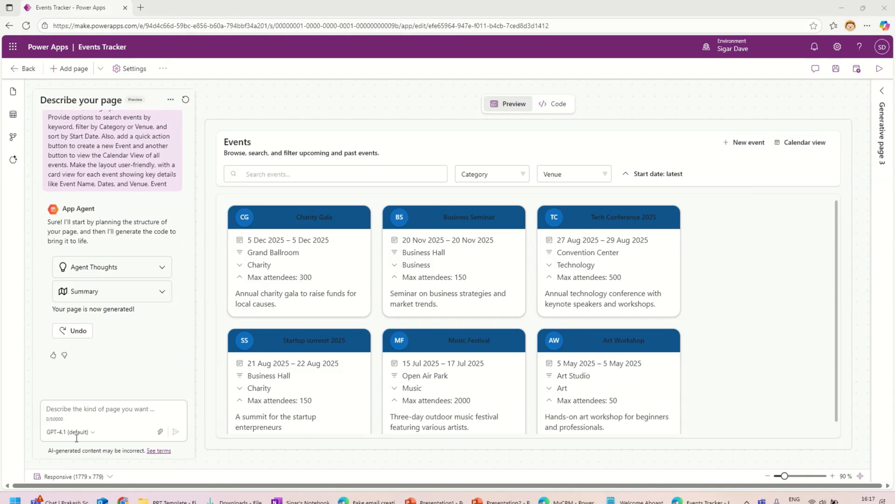
Step: Paste the long Events page description into the App Agent prompt and send it
click(106, 406)
key(ctrl+v)
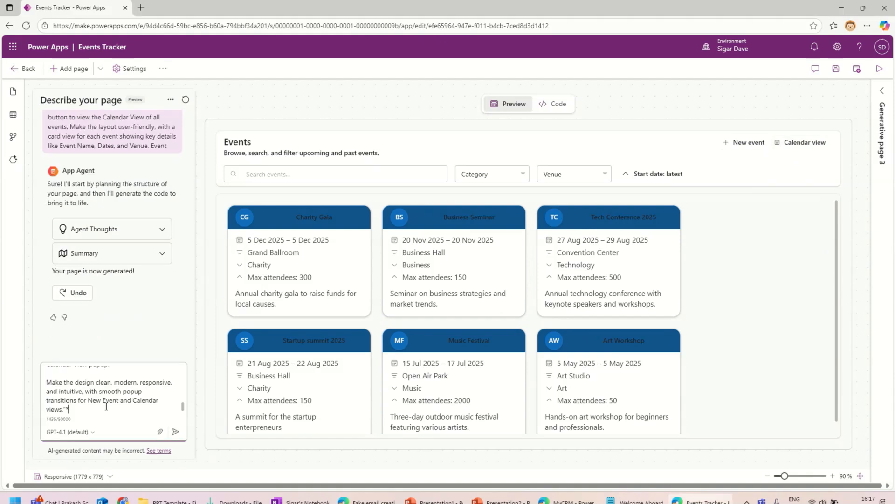
click(175, 431)
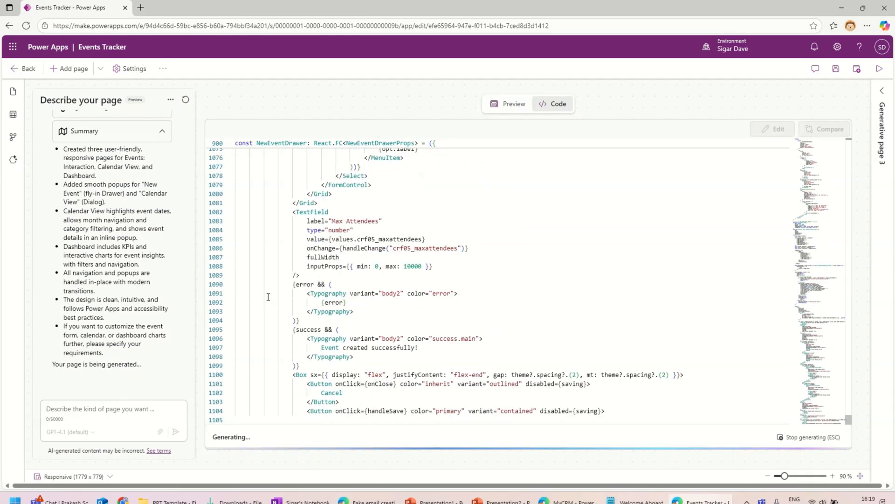
Step: Preview the app, open the Events Dashboard and filter it by venue to Open Air Park
mouse_move(499, 11)
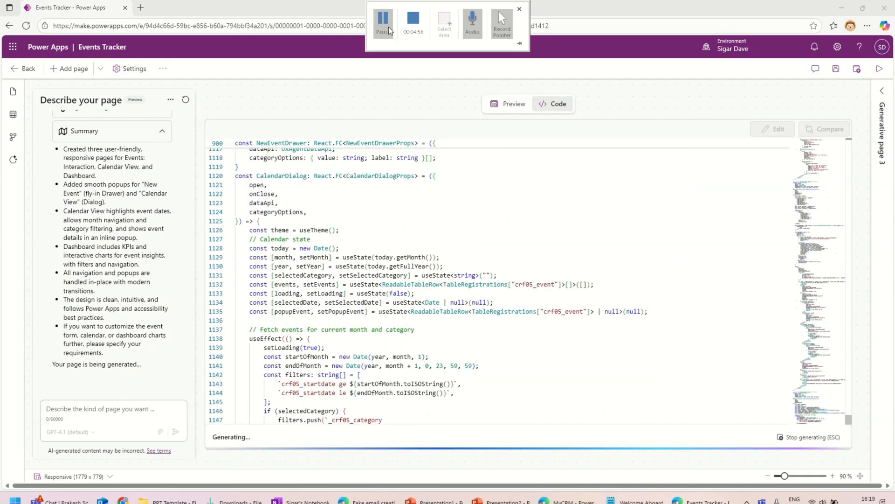
click(390, 30)
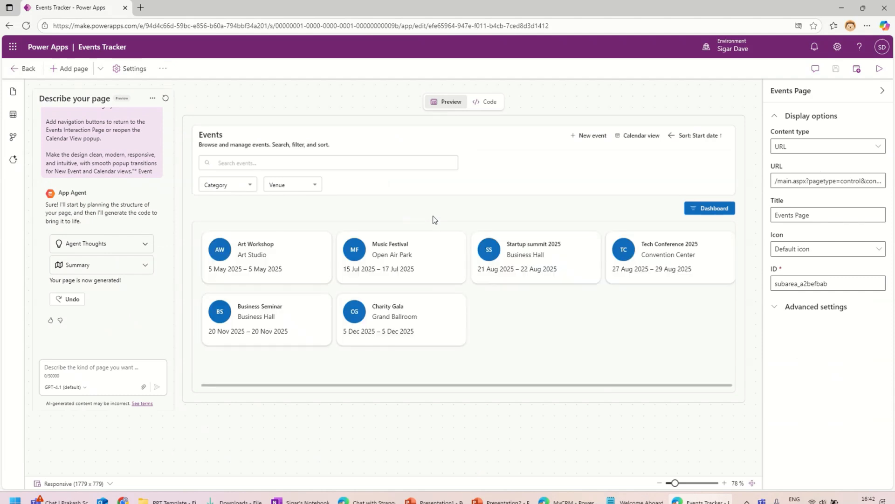
click(706, 208)
click(293, 169)
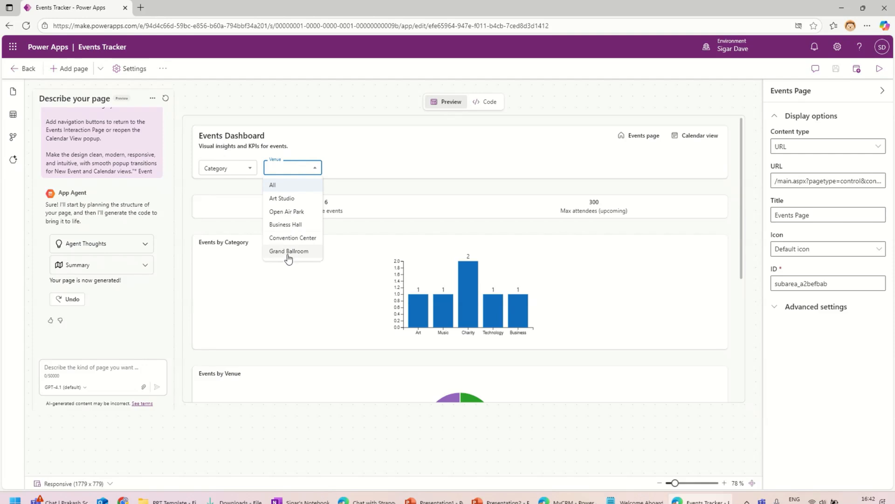
click(286, 212)
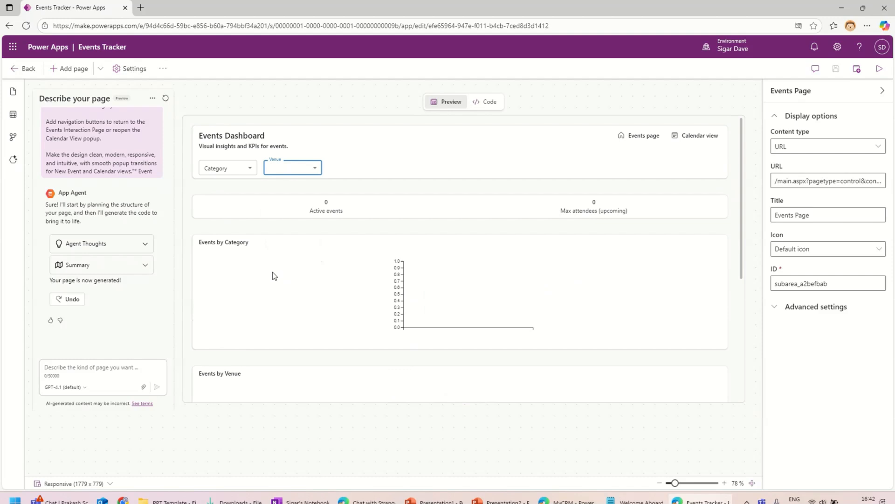
Step: Reset the Venue filter to All, then filter the dashboard to Art Studio
click(301, 175)
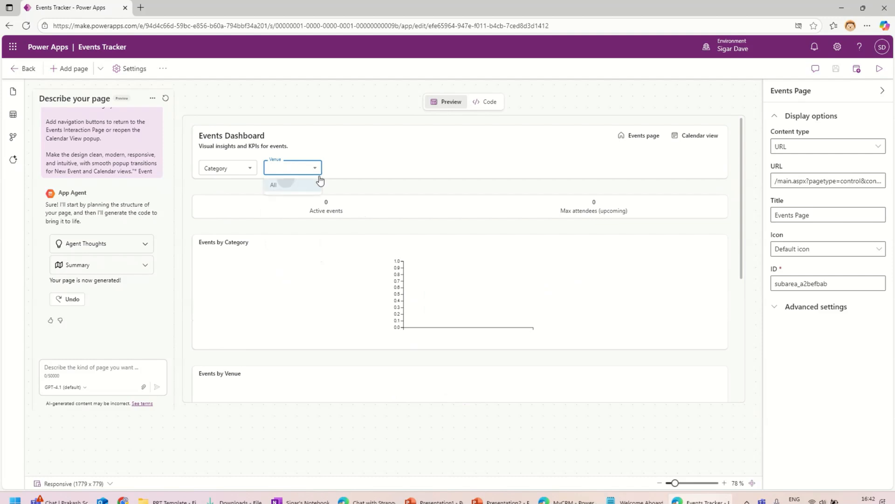
click(320, 183)
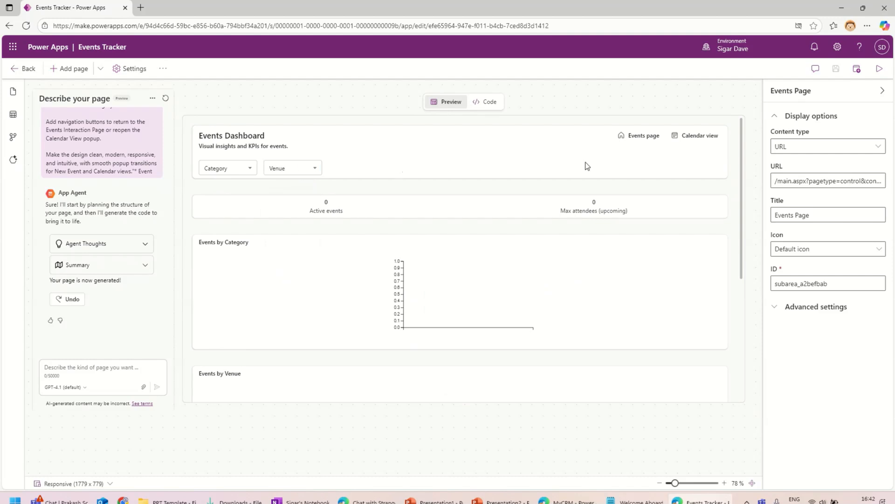
click(305, 167)
click(275, 199)
click(275, 199)
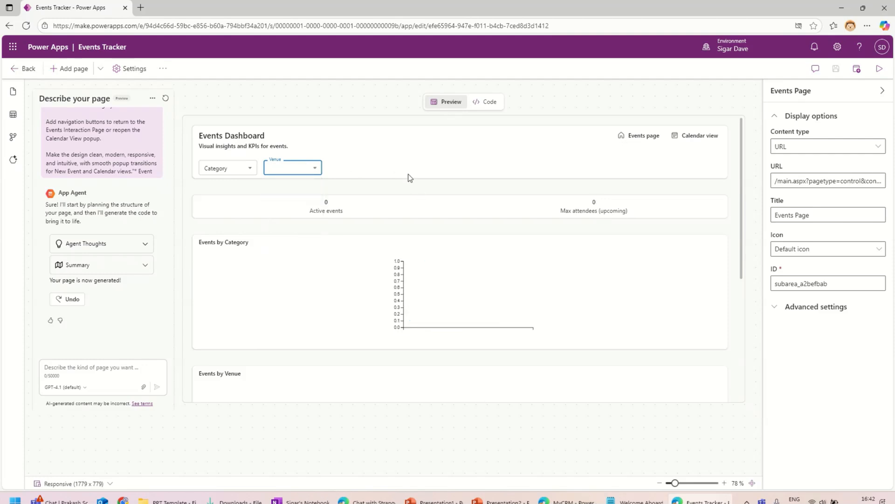
click(405, 170)
scroll(439, 255, down, 3)
scroll(370, 216, up, 3)
Step: Return the Venue filter to All (6 events, 300 attendees) and go back to the Events page
click(304, 168)
click(284, 168)
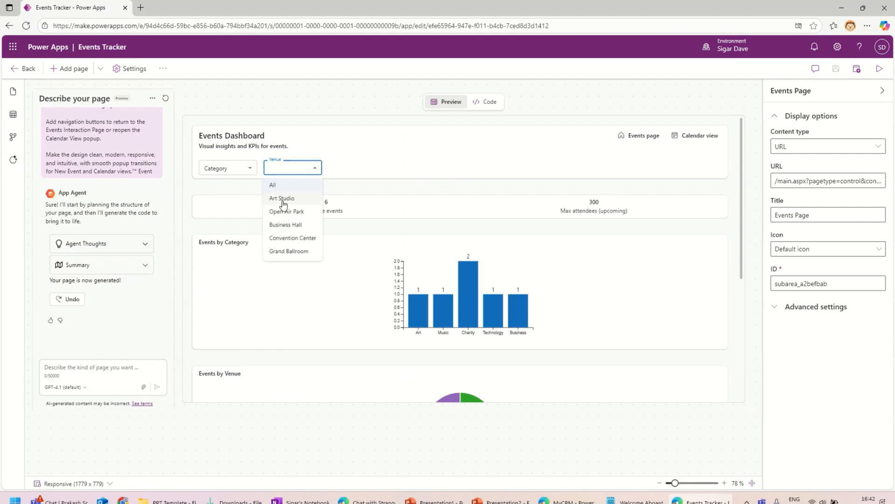
click(447, 177)
scroll(485, 318, down, 2)
scroll(606, 321, up, 2)
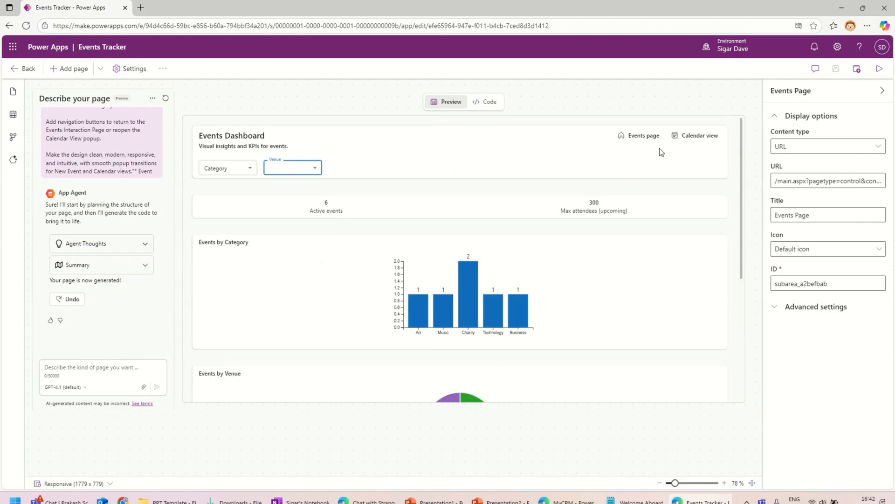
click(639, 136)
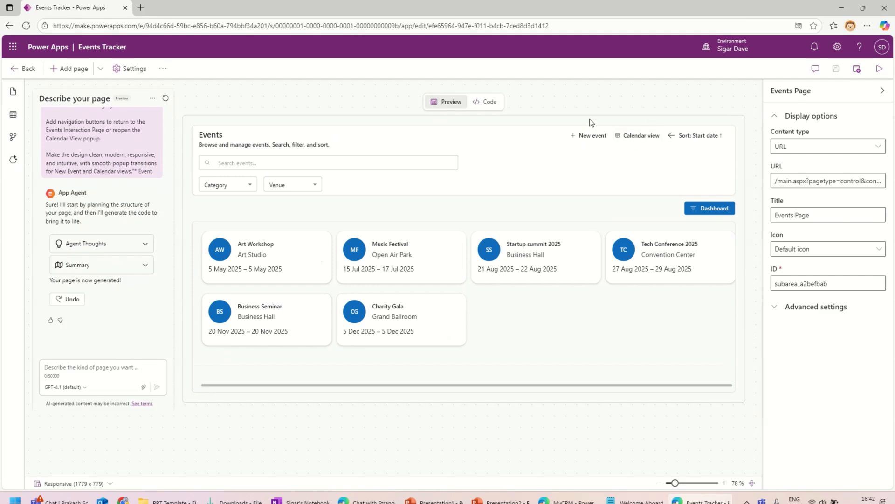
Step: Start a new event and enter 'Test' as its title
click(589, 135)
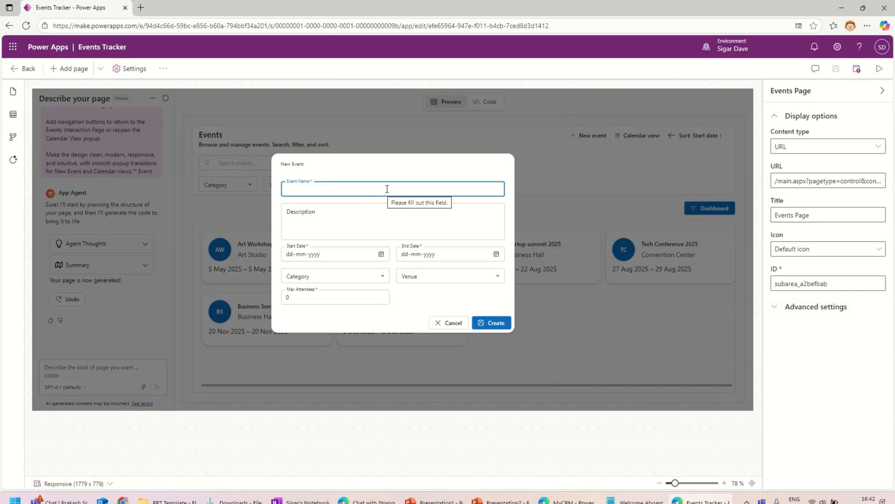
text(Test)
key(Tab)
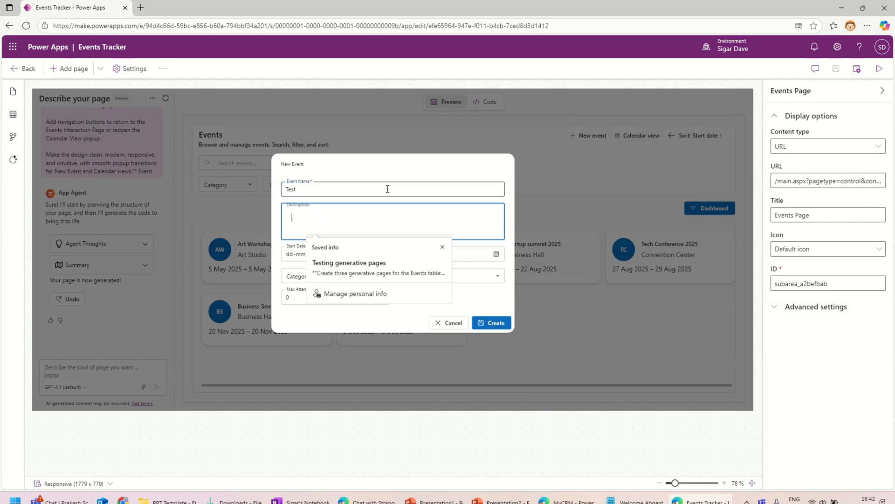
key(Escape)
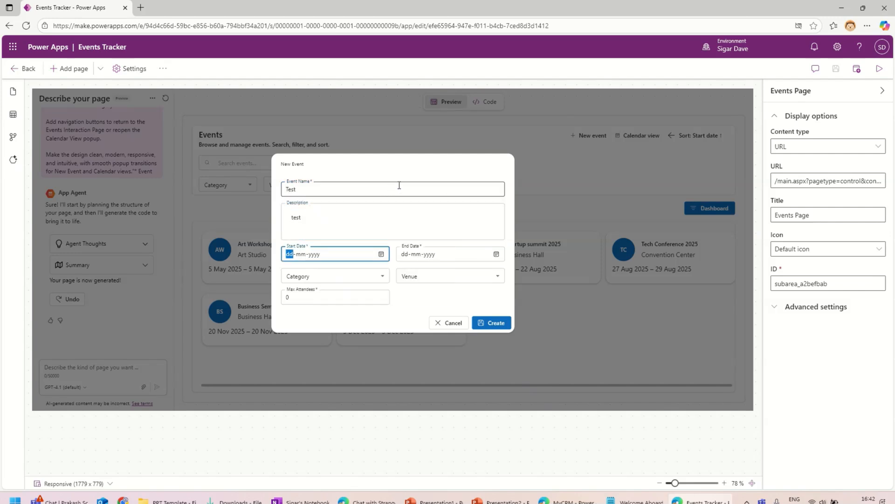
Step: Try picking the 20th in the Start Date calendar, then cancel the event without creating it
click(381, 254)
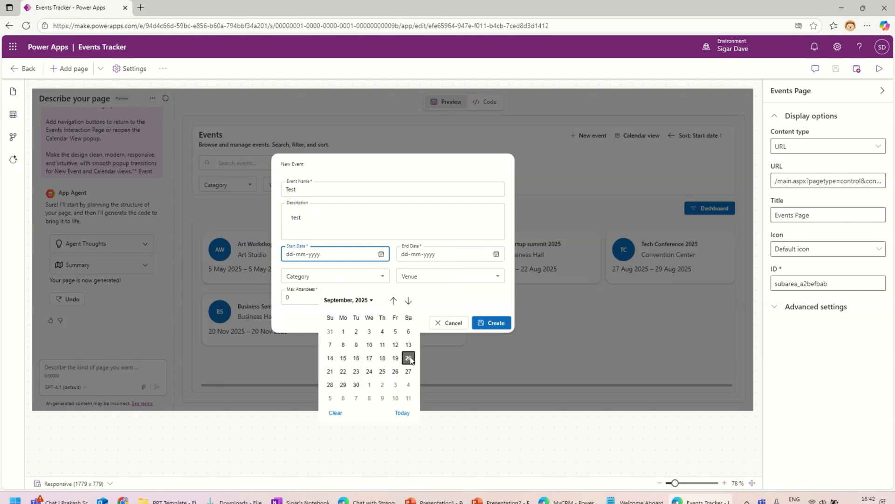
click(410, 358)
click(380, 253)
click(381, 254)
click(409, 362)
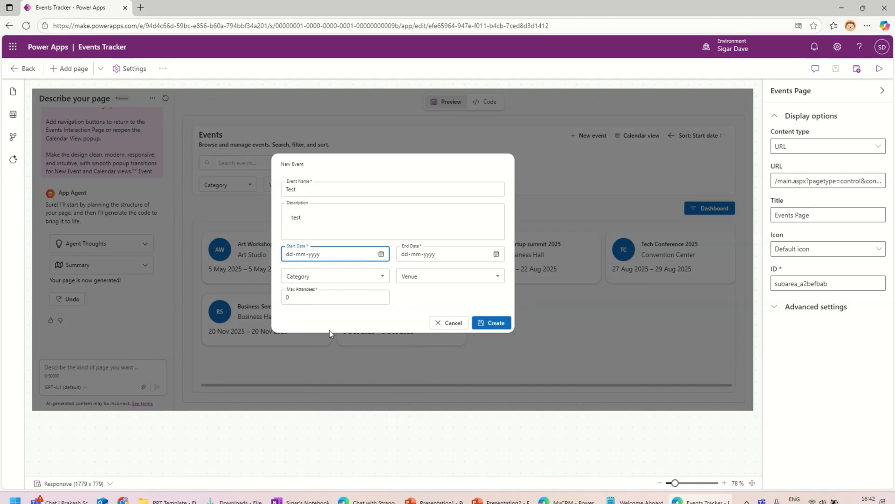
click(381, 254)
click(332, 375)
click(471, 256)
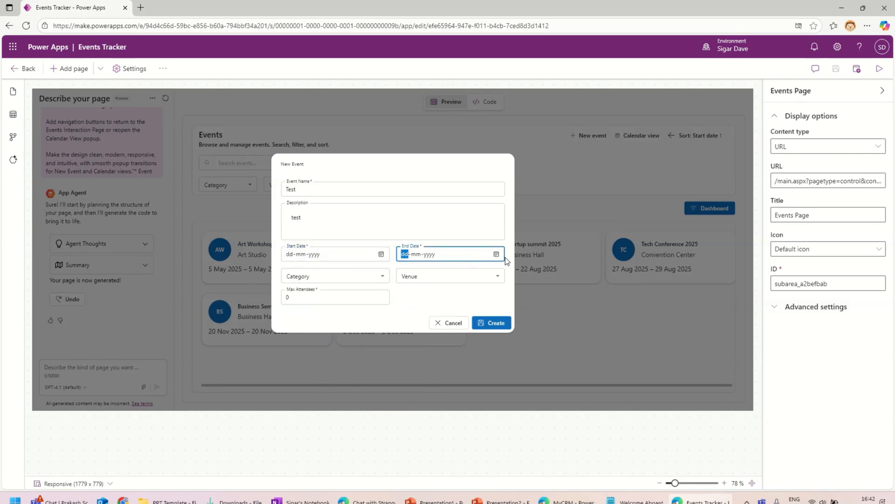
click(441, 324)
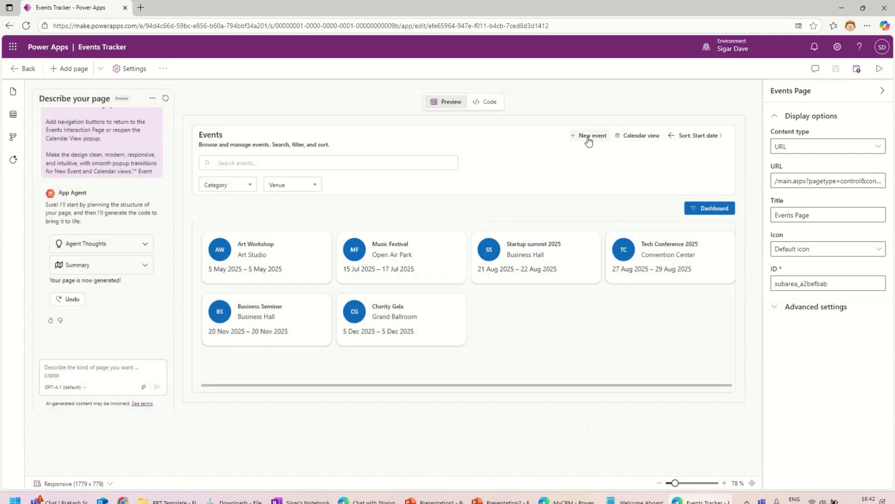
click(634, 139)
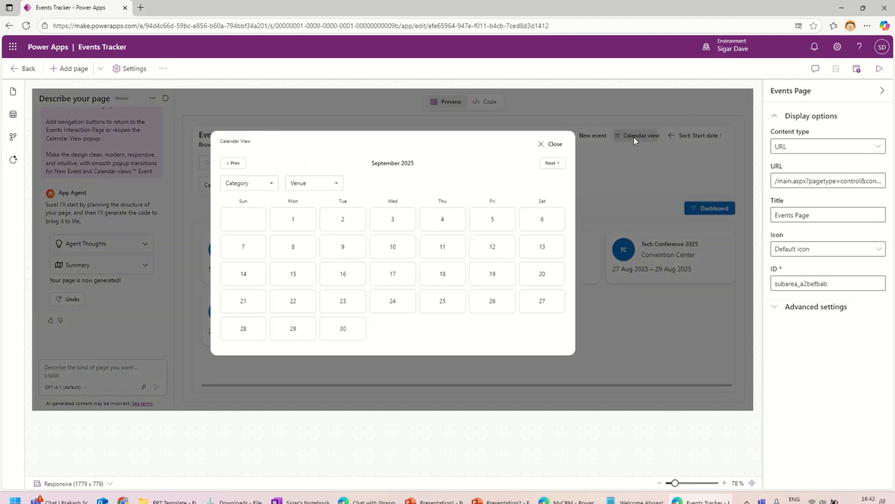
click(552, 162)
click(553, 162)
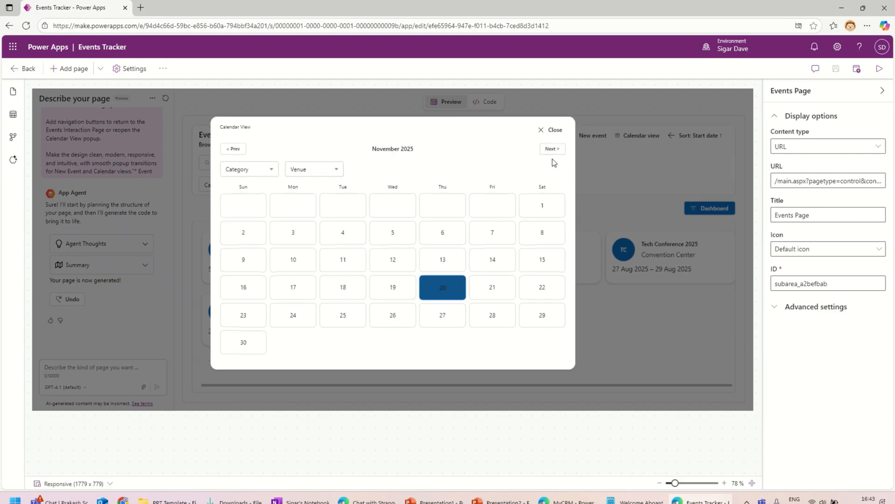
click(443, 295)
scroll(504, 295, down, 1)
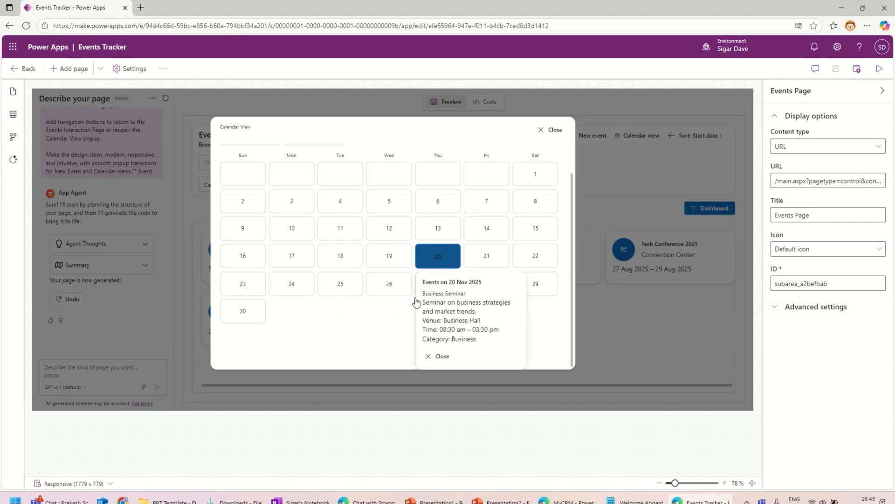
click(437, 359)
scroll(525, 148, up, 1)
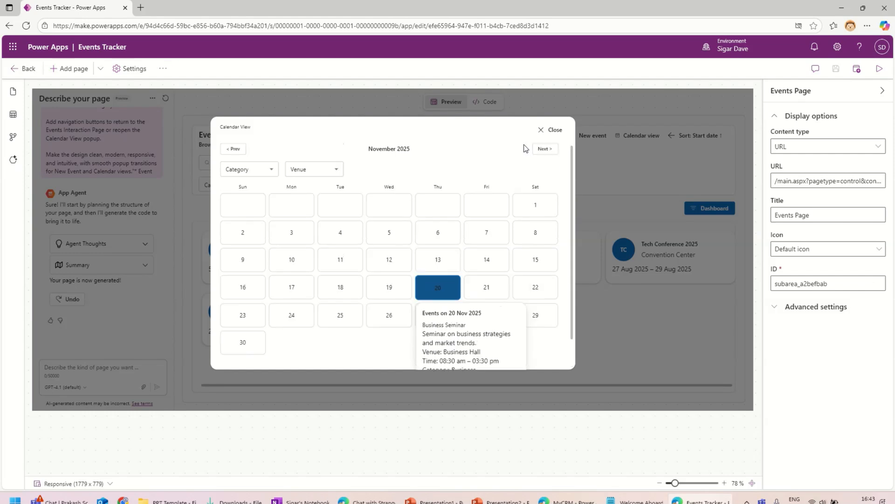
scroll(518, 204, down, 1)
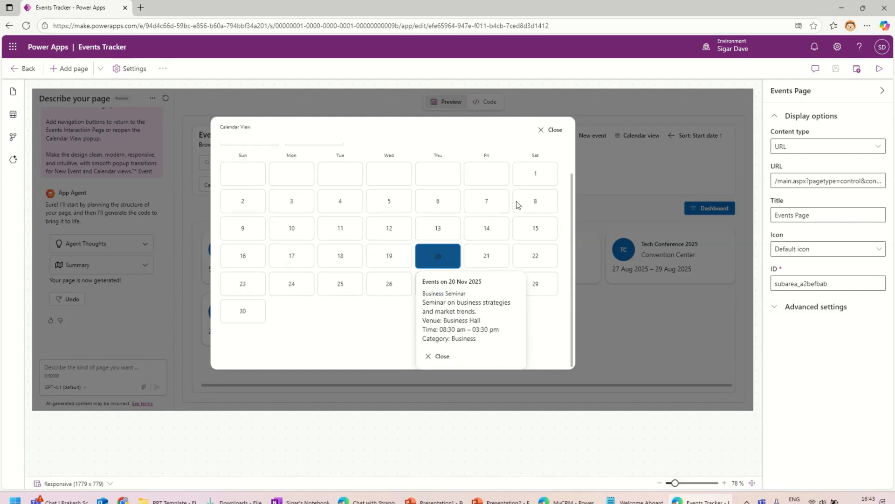
click(552, 130)
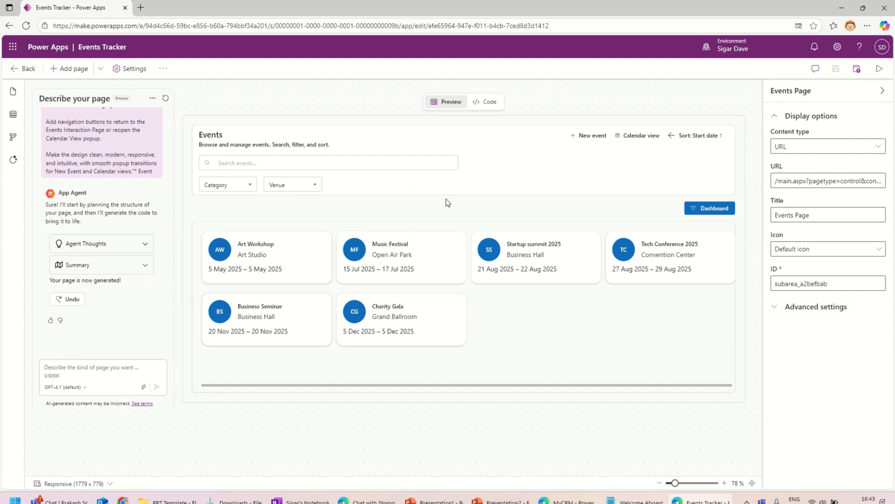
click(374, 158)
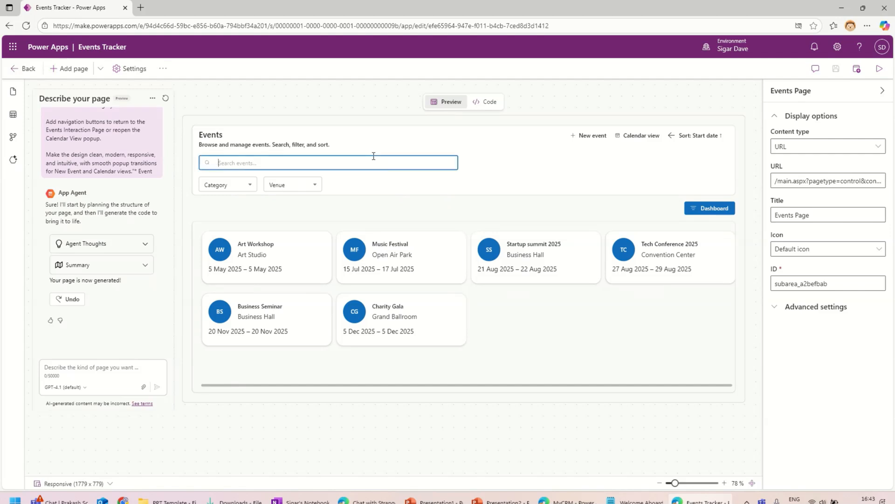
text(MUSIC)
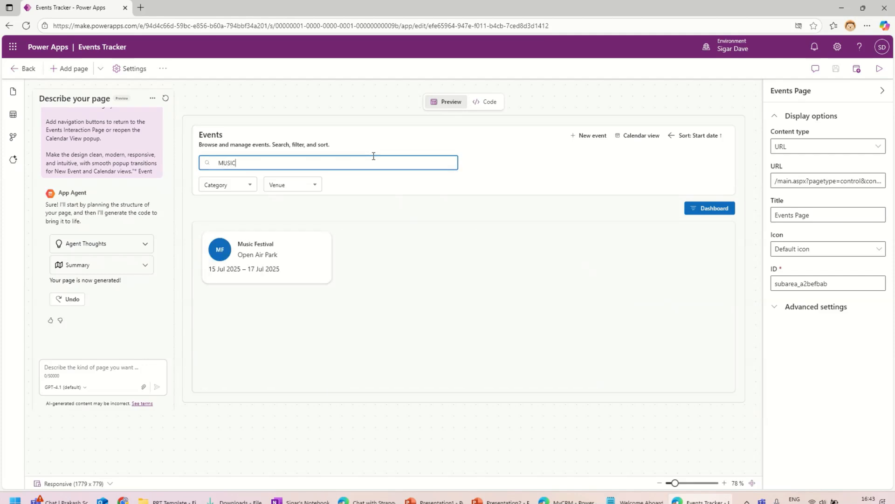
key(BackSpace)
key(BackSpace)
key(BackSpace)
key(BackSpace)
key(BackSpace)
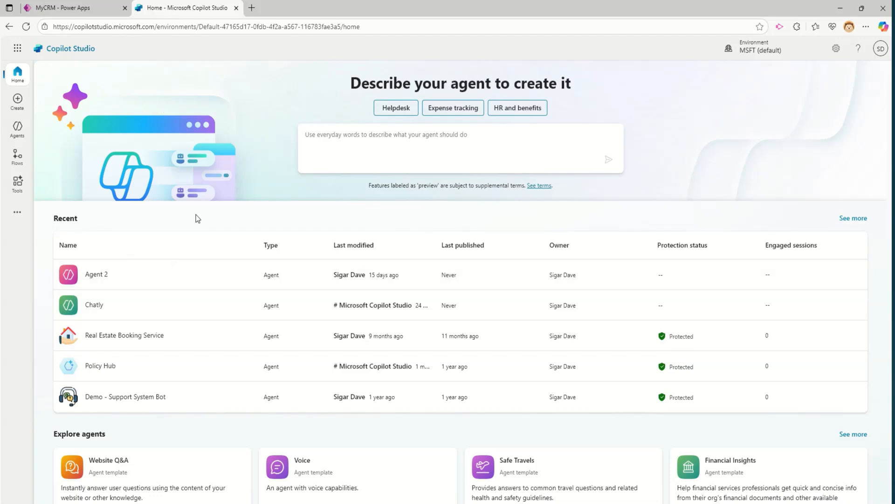
Step: Begin a new agent from the Create page, opening the Agent 3 setup form
click(18, 101)
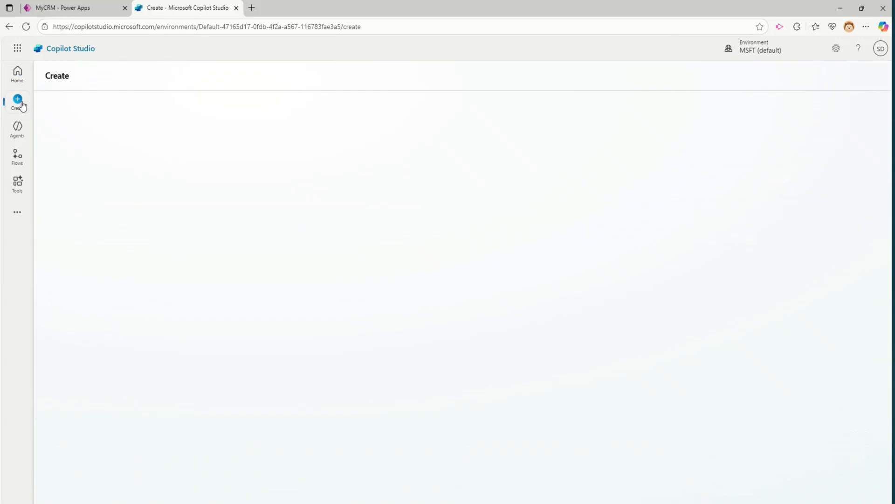
click(66, 115)
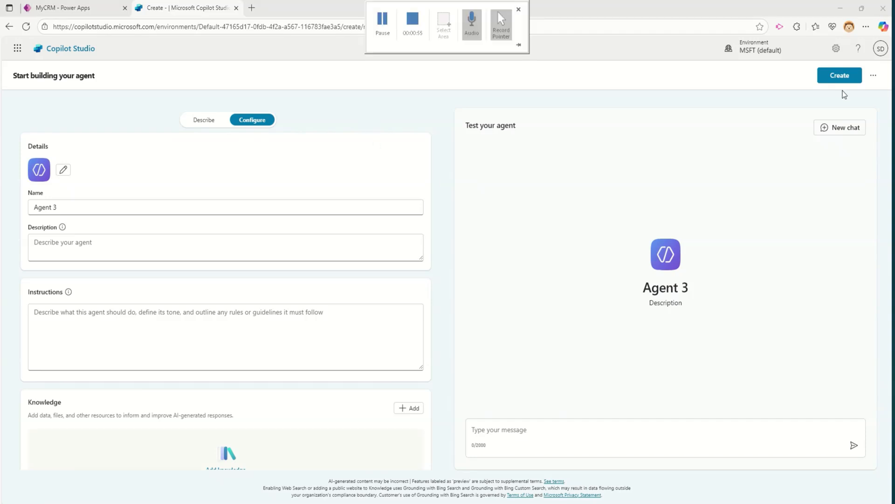
Step: Create Agent 3 and scroll its overview down to the explanation of connecting other agents
click(841, 76)
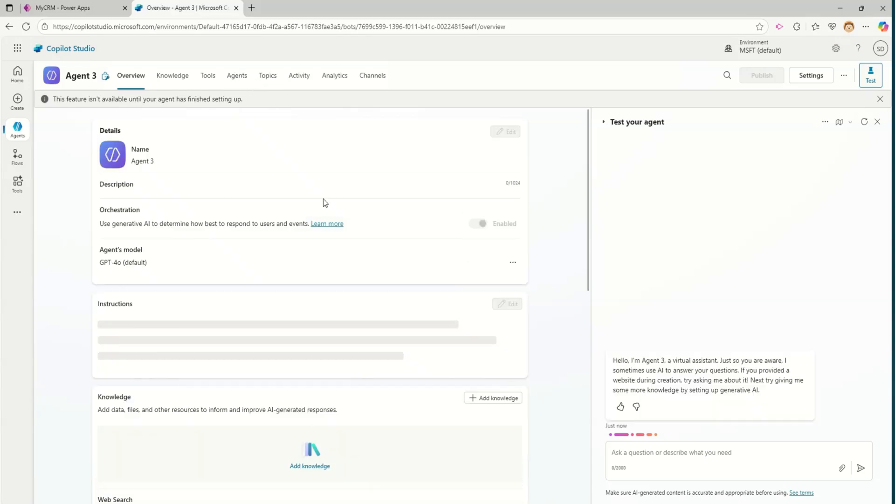
scroll(424, 276, down, 10)
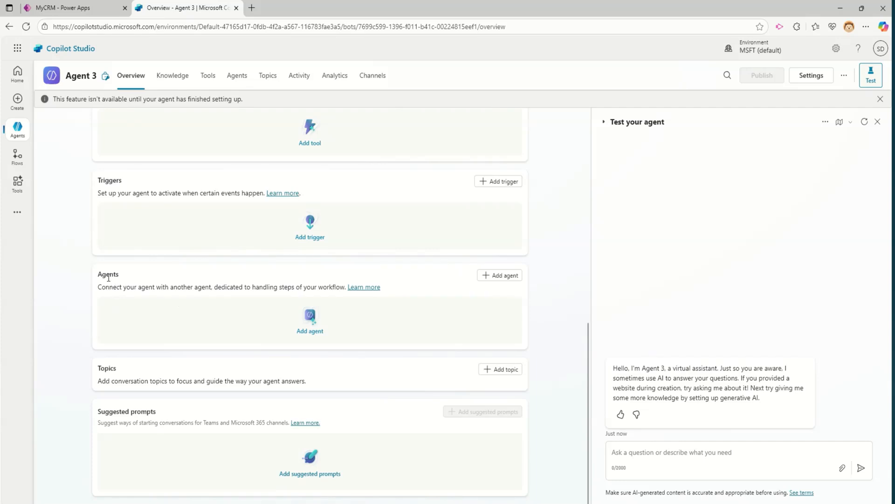
drag(98, 287, 178, 287)
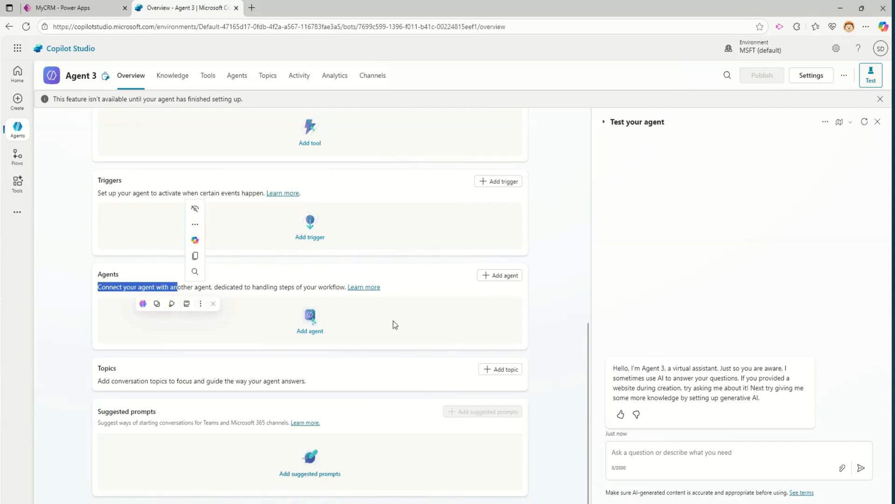
Step: From Agent 3's Agents card, add a newly created inline child agent
click(512, 276)
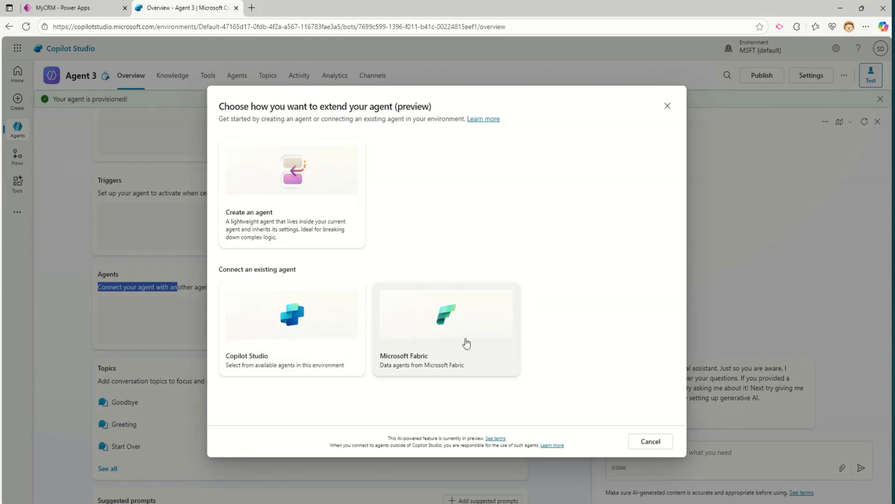
click(525, 189)
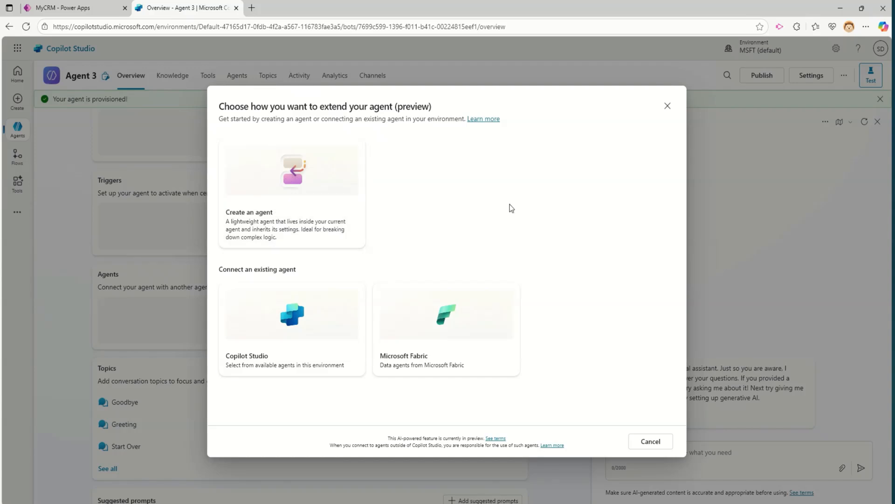
click(332, 219)
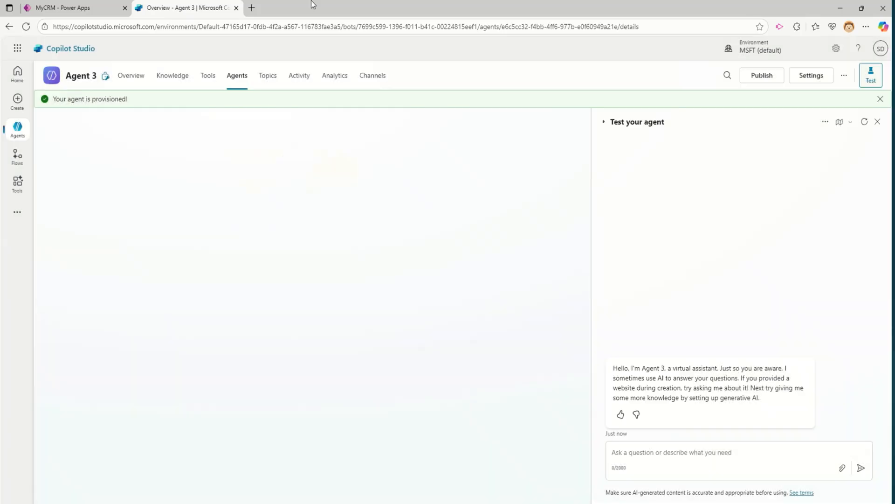
mouse_move(311, 0)
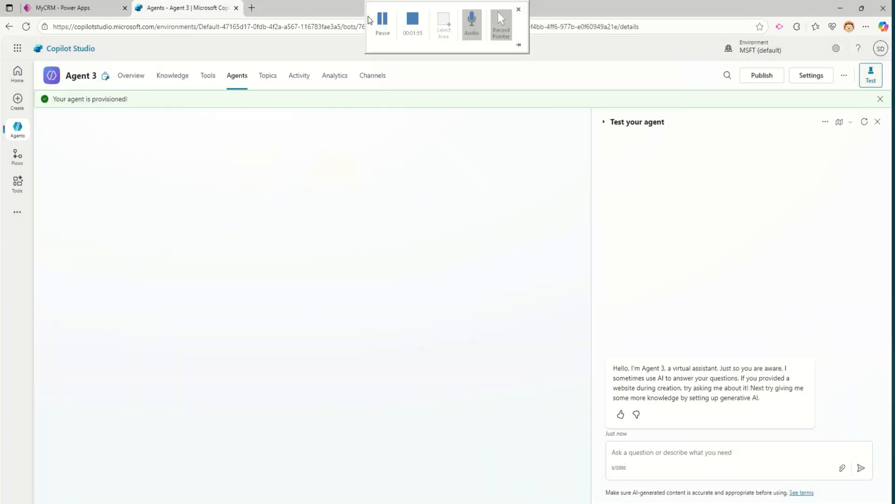
click(380, 28)
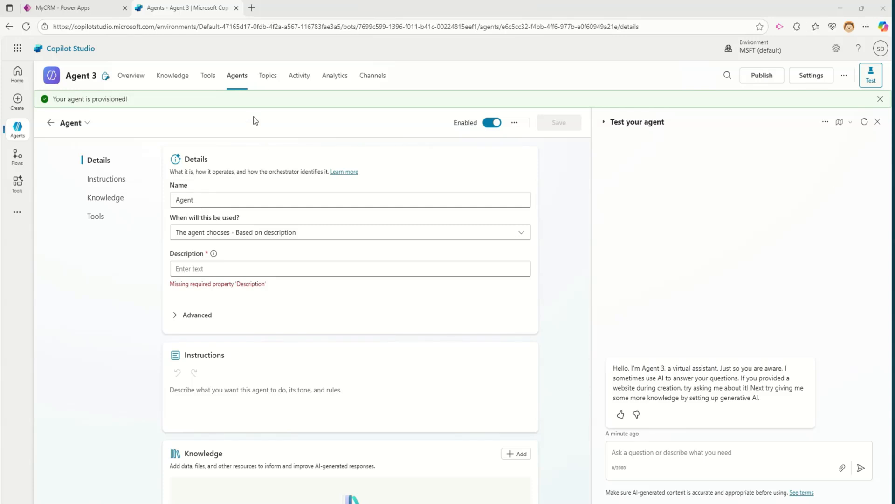
click(217, 203)
click(379, 269)
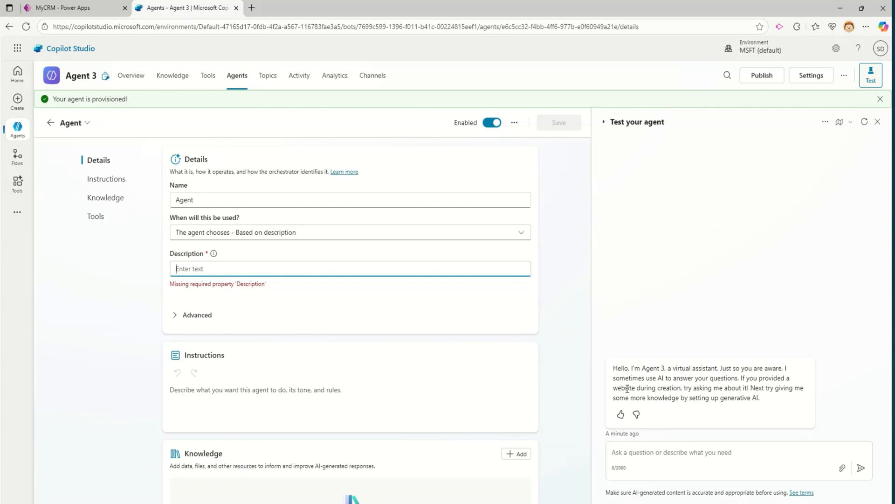
scroll(224, 429, down, 4)
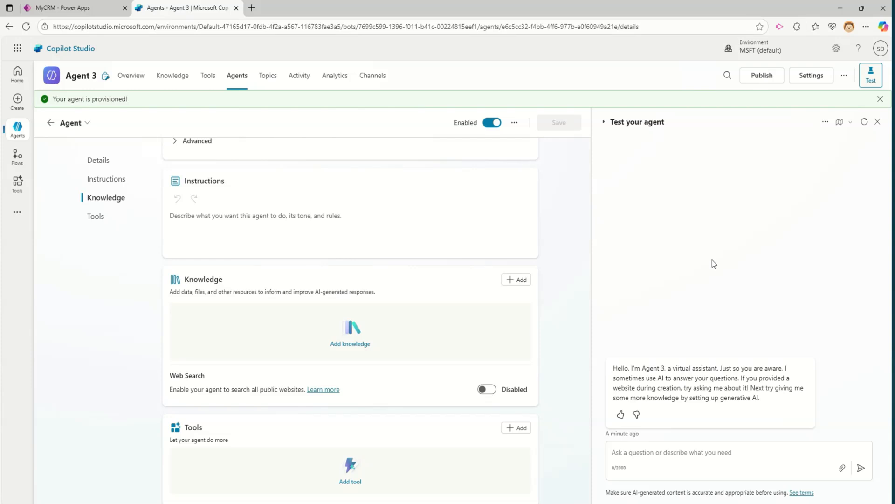
scroll(356, 330, up, 4)
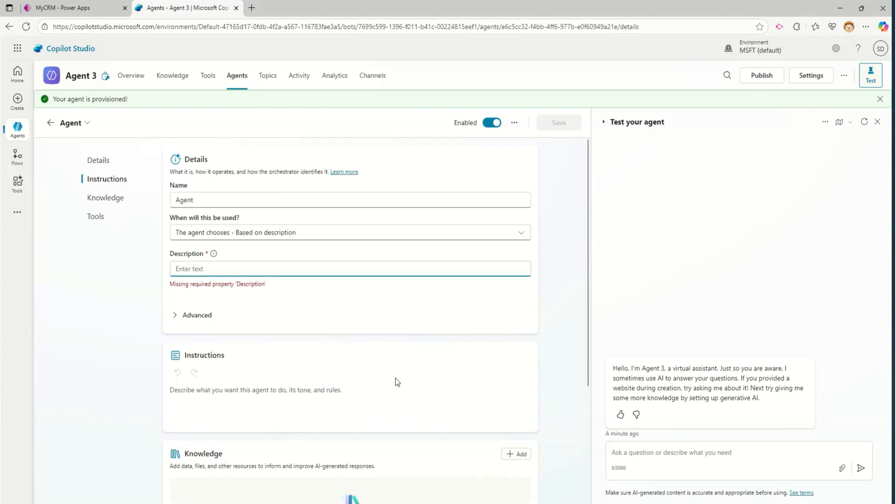
scroll(396, 376, down, 3)
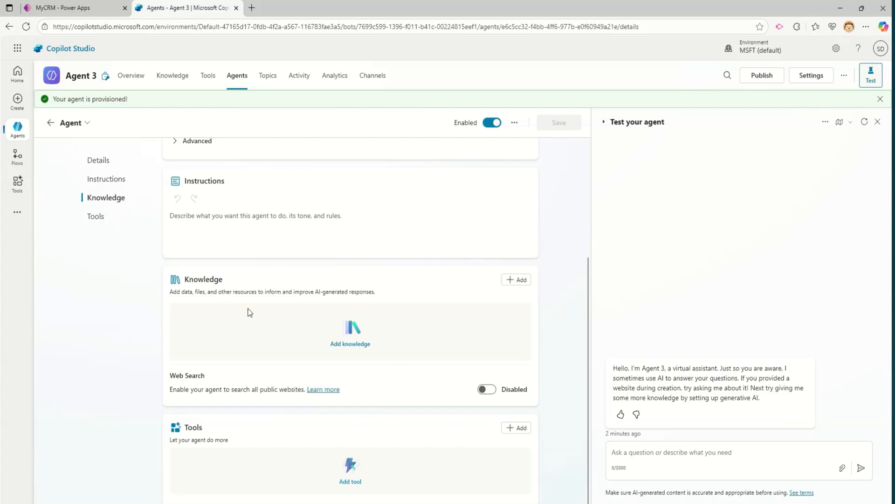
click(98, 160)
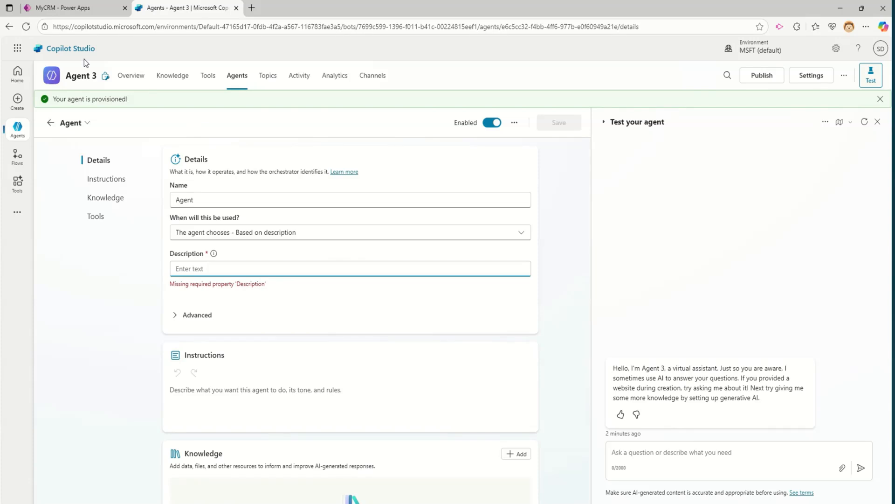
Step: Name the child agent 'Agent 4', describe it as 'This agenet will work on the Incident tickets', and save
click(255, 197)
text(4)
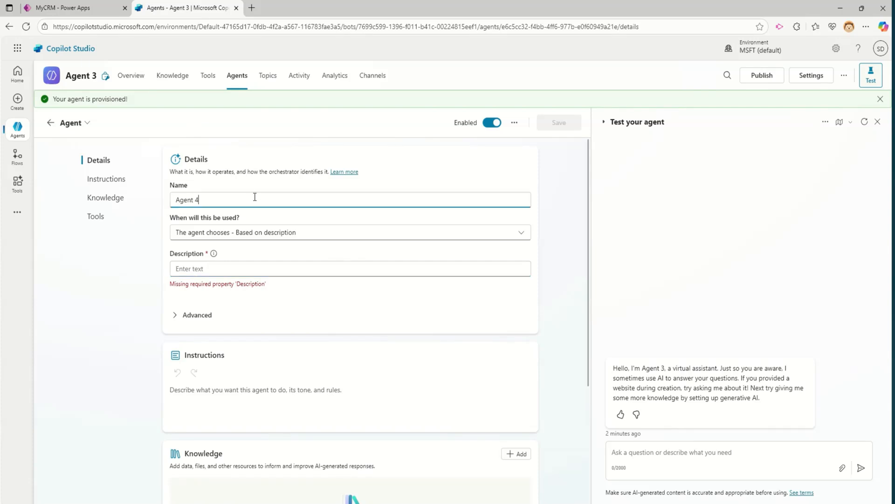
click(227, 274)
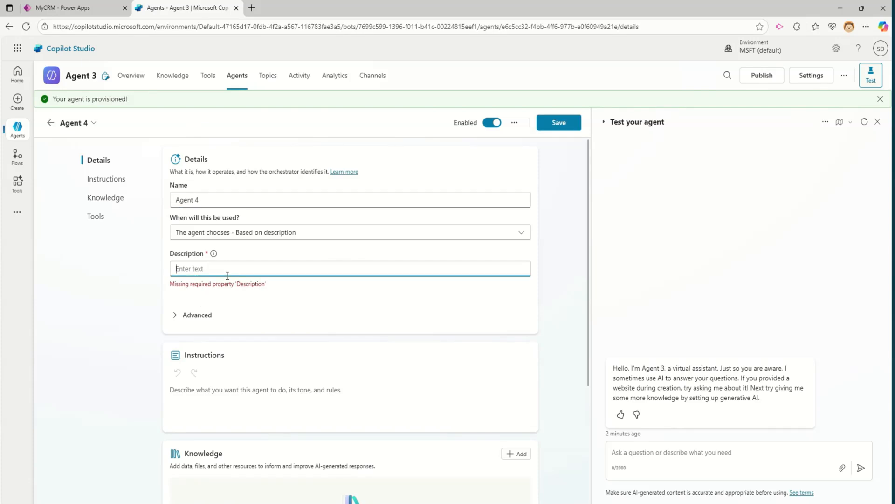
text(This agenet will work on the Incident tickets)
click(678, 259)
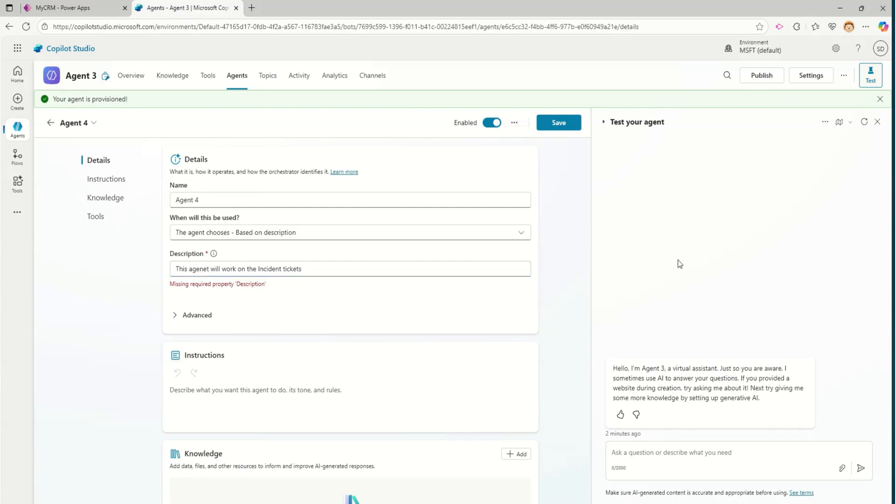
click(557, 123)
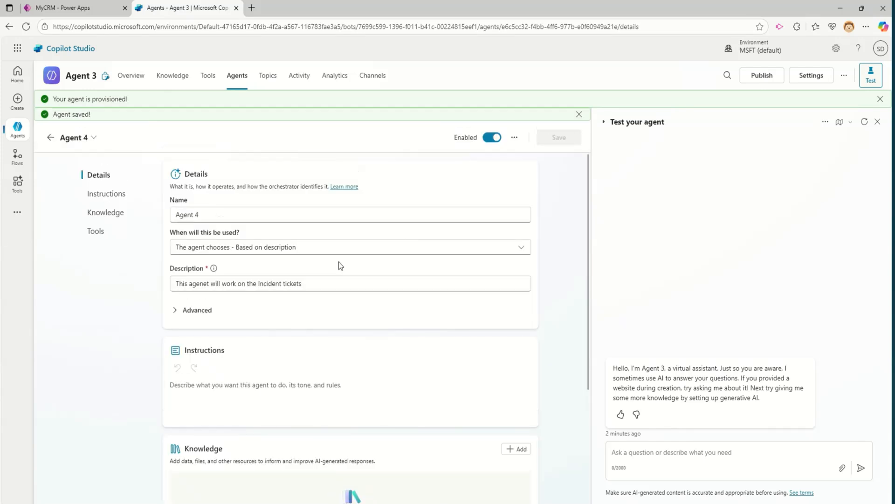
scroll(342, 279, down, 4)
scroll(343, 277, up, 4)
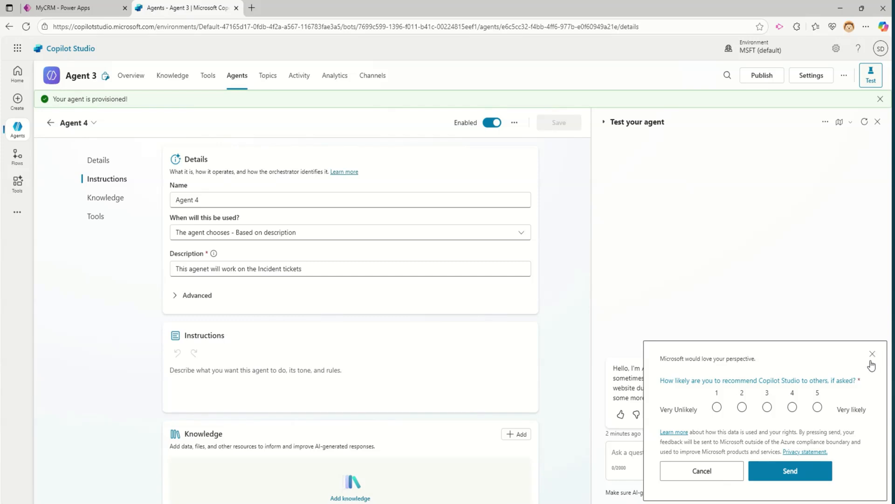
Step: Close the feedback survey and view Agent 3's Agents list showing Agent 4 as a Child
click(872, 356)
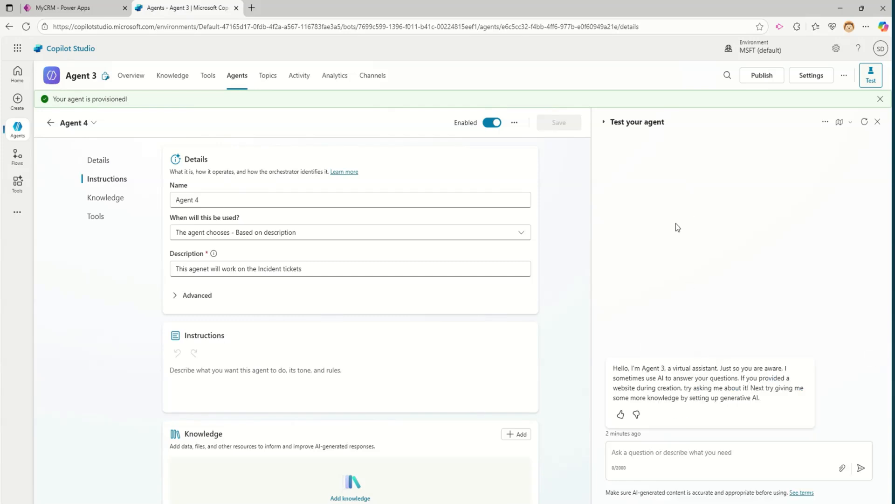
scroll(359, 371, down, 3)
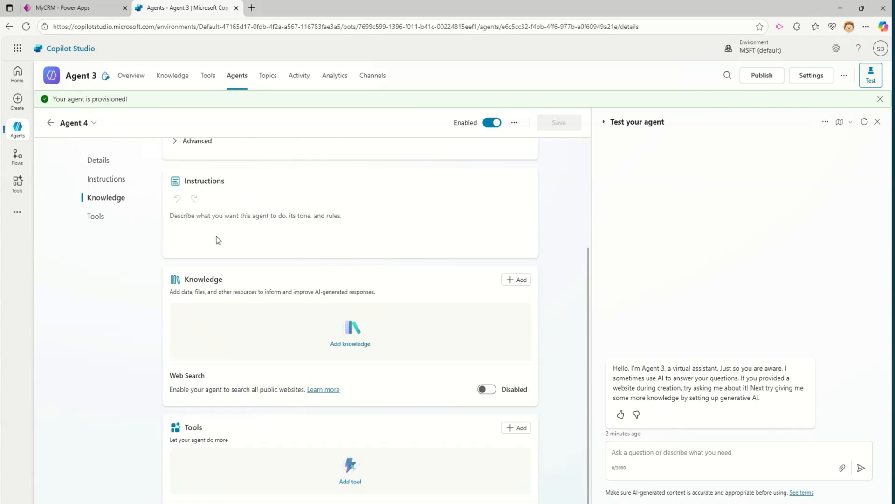
scroll(216, 240, up, 3)
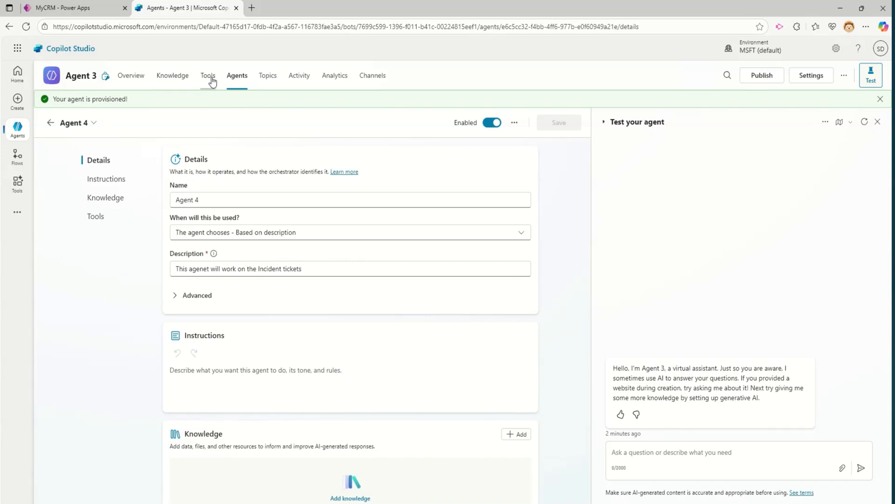
click(236, 76)
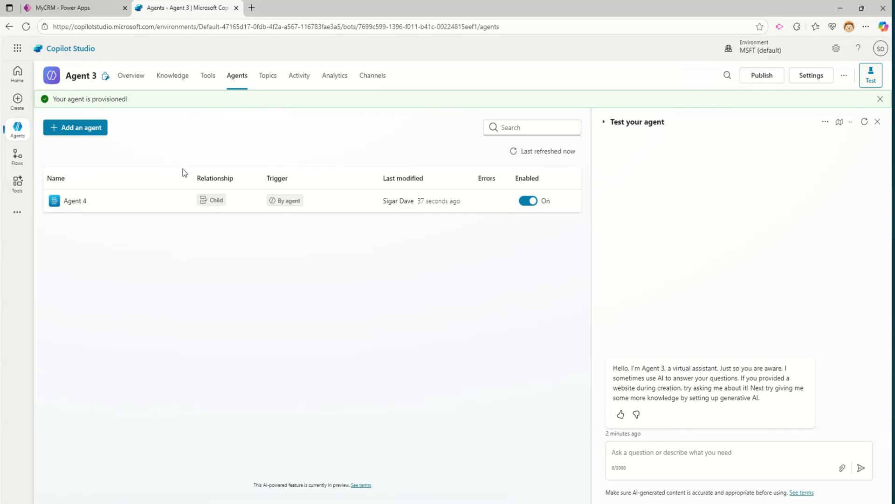
mouse_move(215, 207)
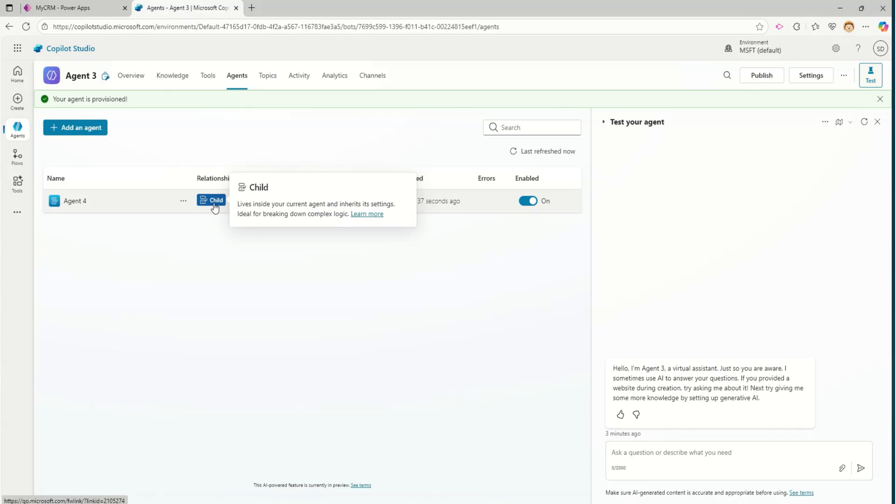